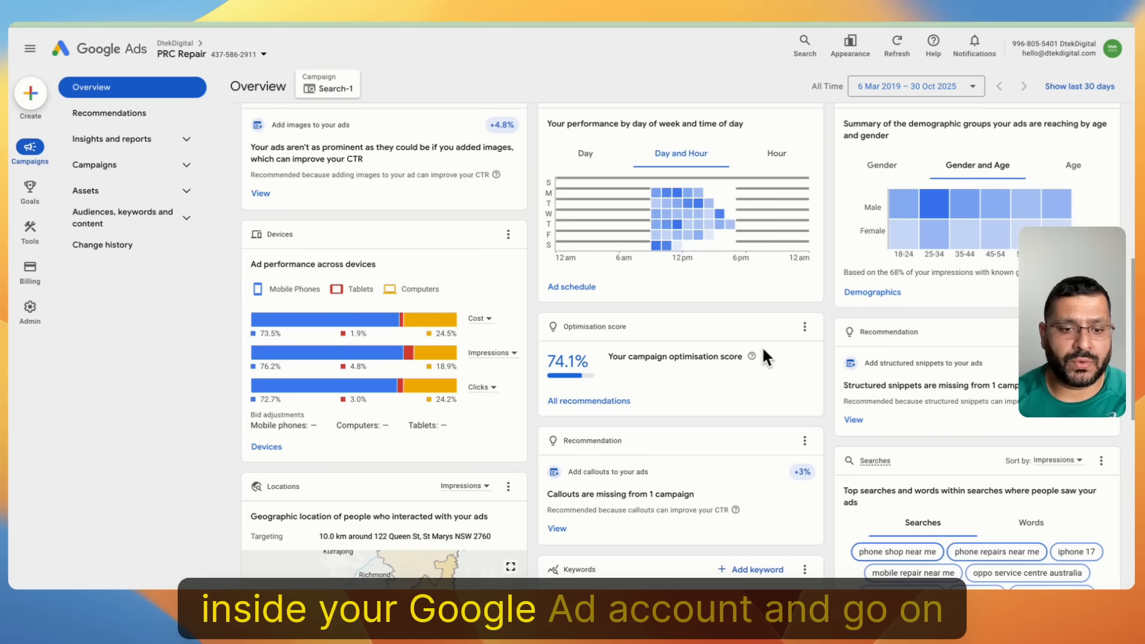
Start a new conversion action from the conversion goals summary and exclude phone calls, leaving only website conversions selected
scroll(821, 344, down, 2)
click(29, 186)
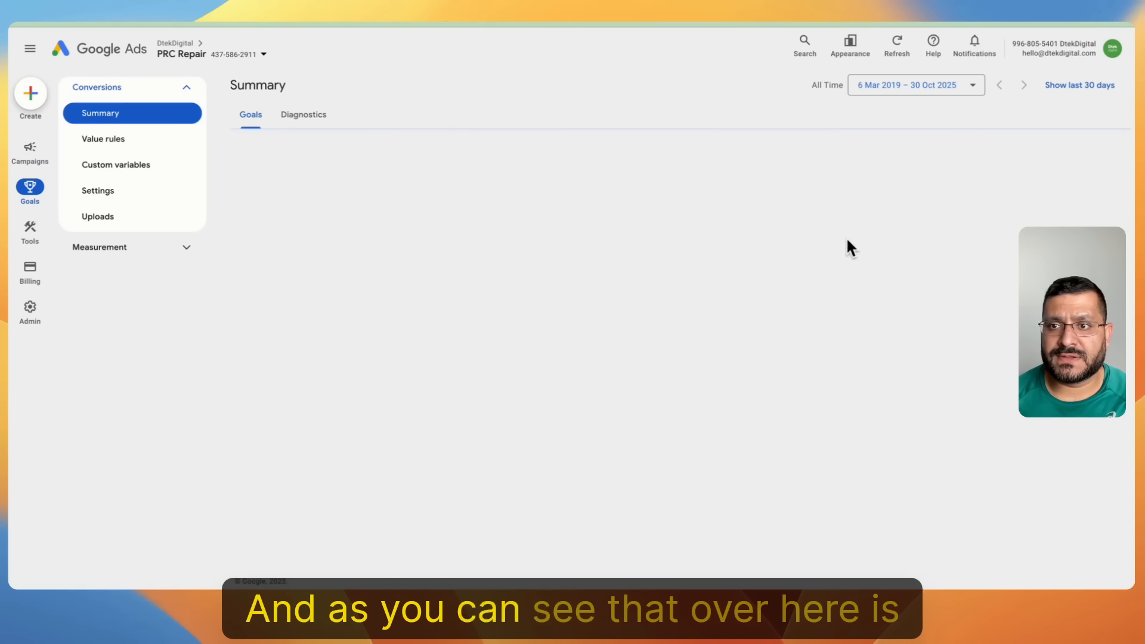
scroll(918, 244, down, 9)
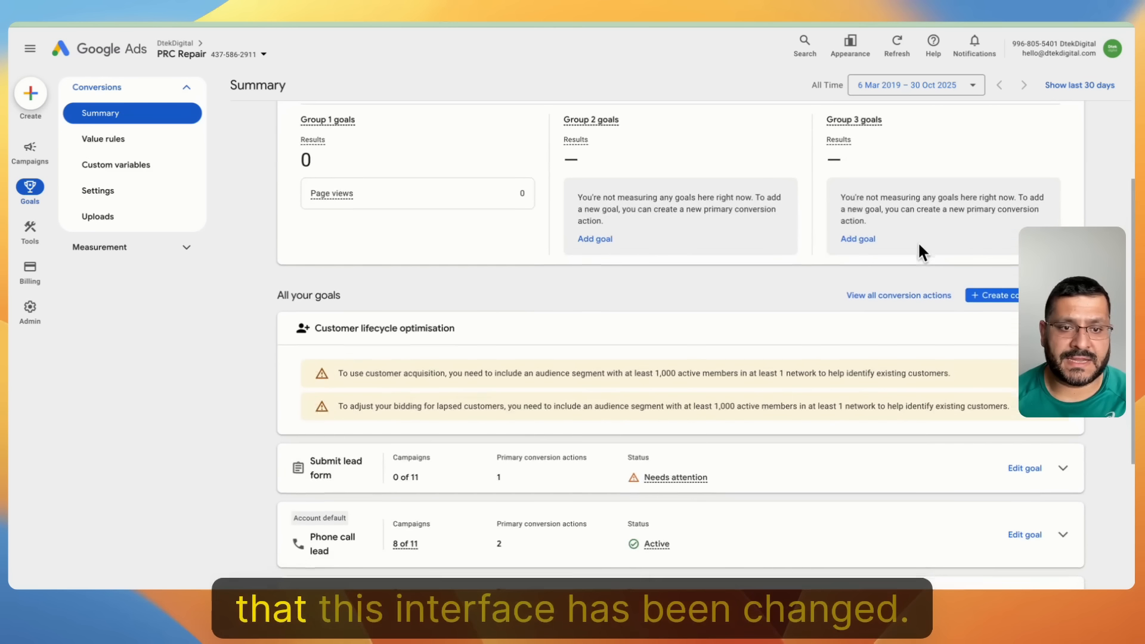
scroll(887, 271, up, 6)
scroll(887, 262, up, 3)
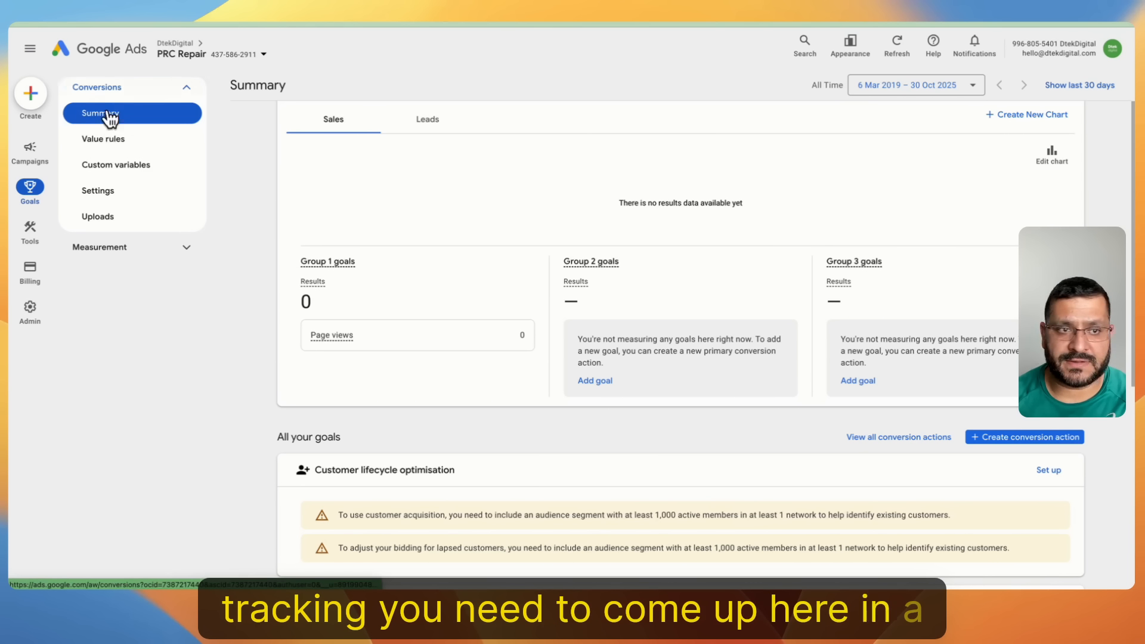
click(1005, 441)
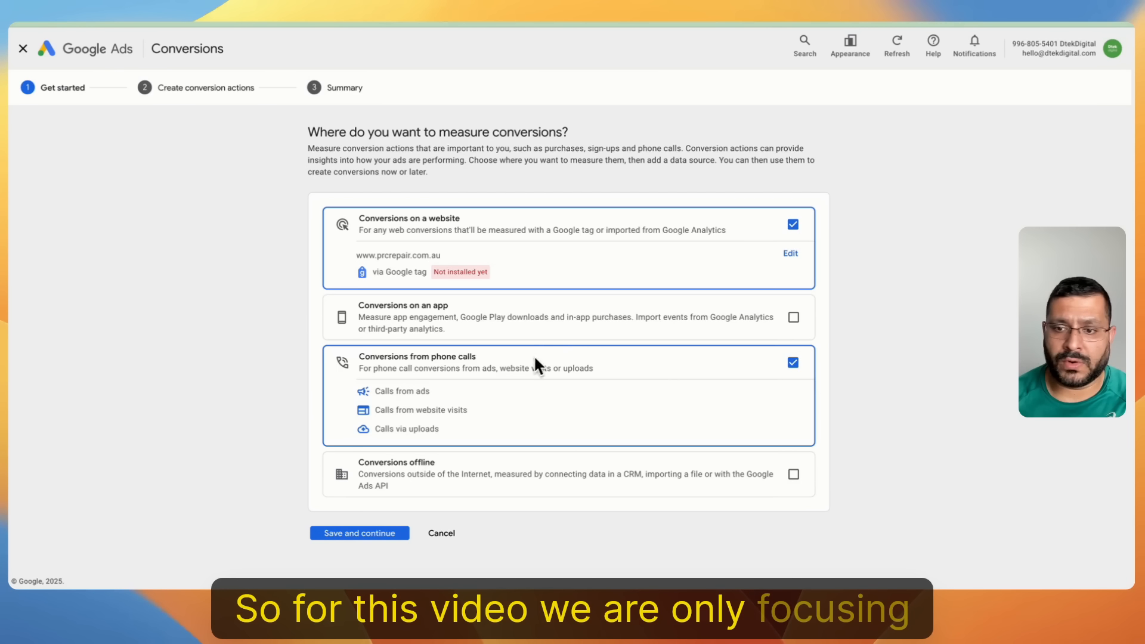
click(793, 362)
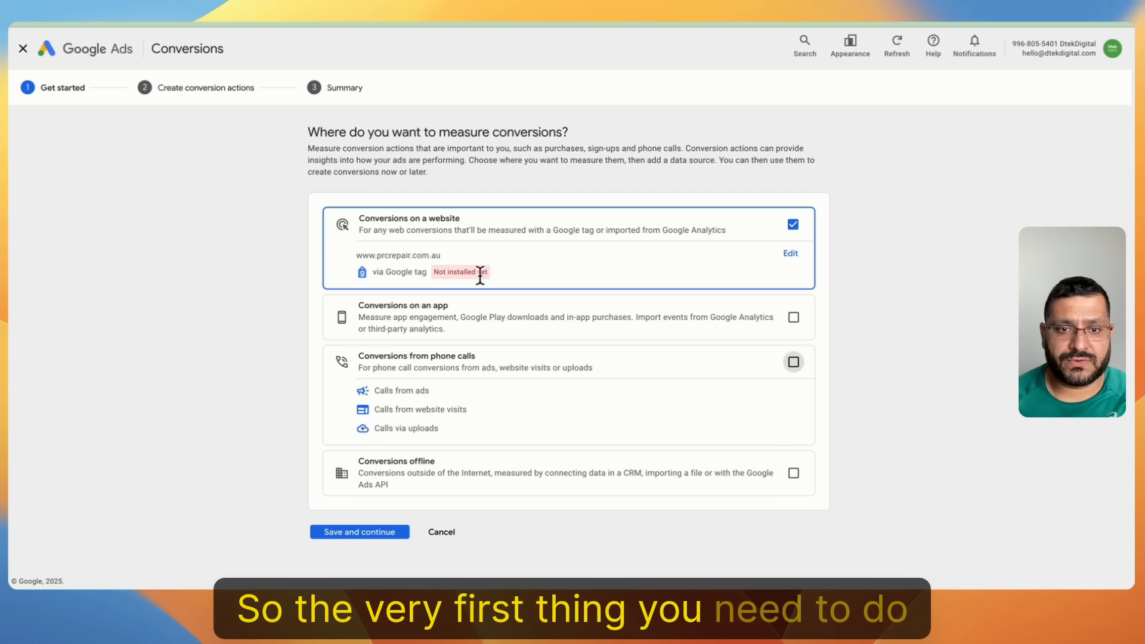
click(790, 253)
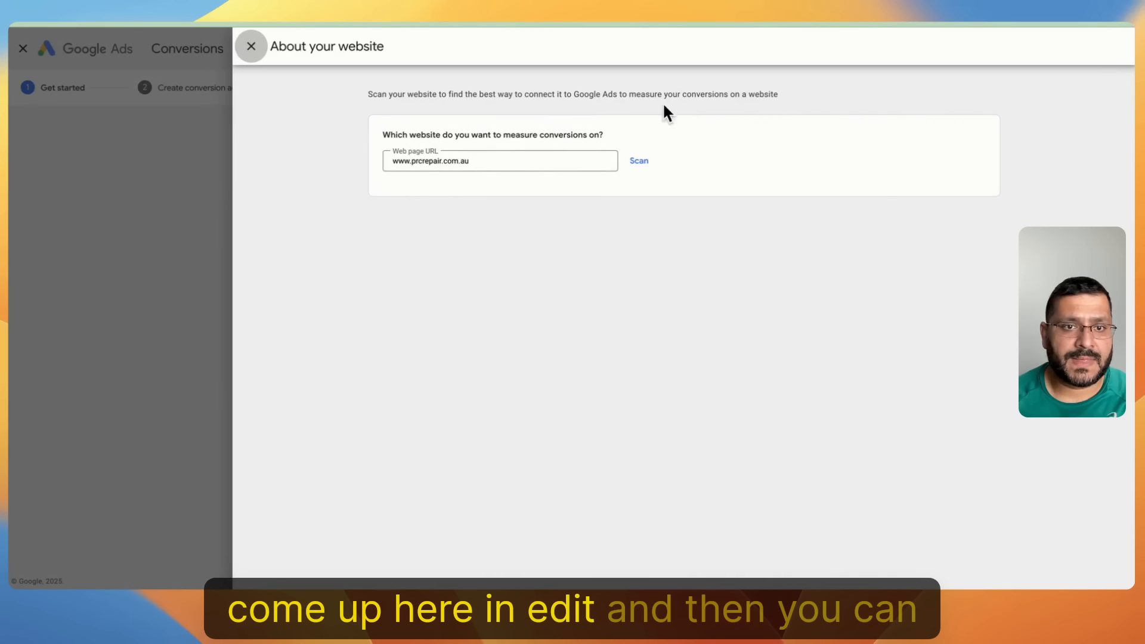
click(637, 162)
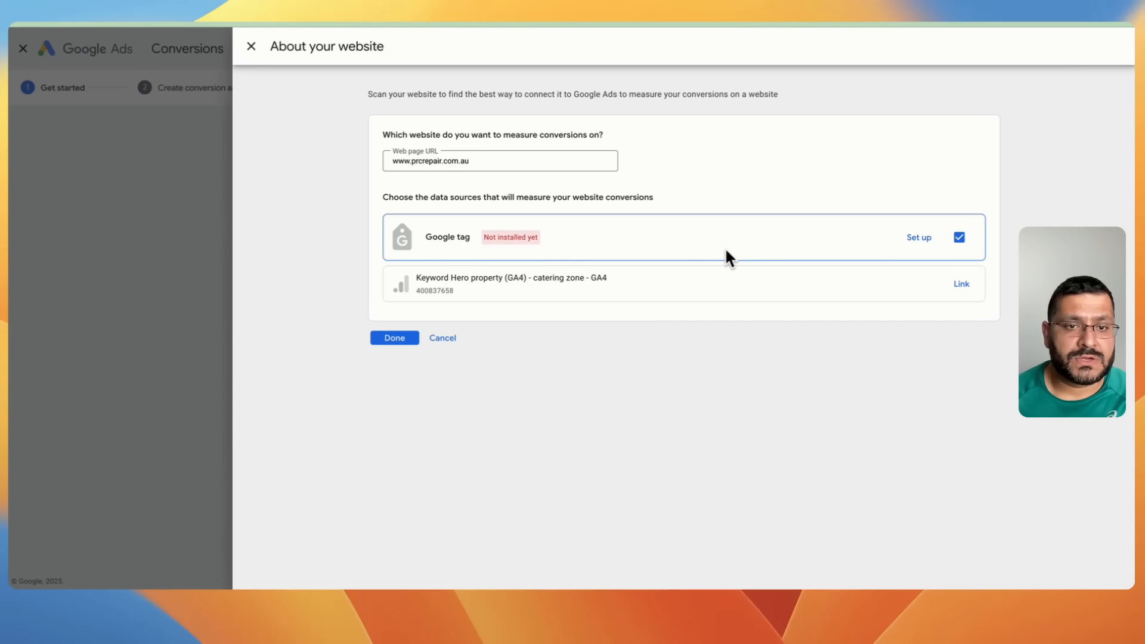
click(916, 236)
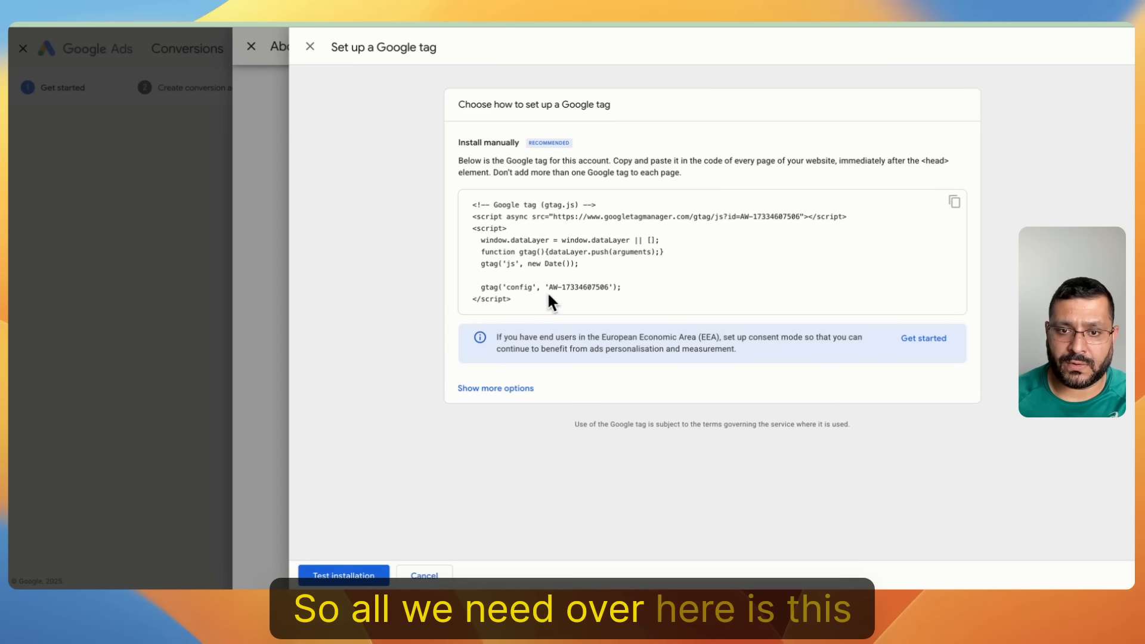
drag(587, 289, 604, 288)
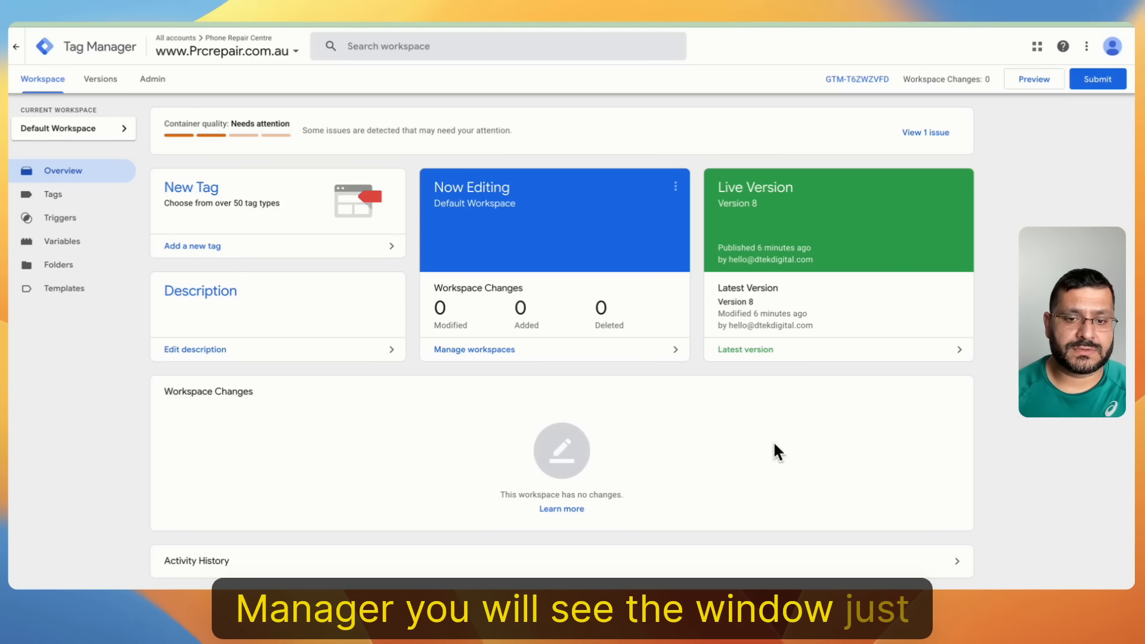
Switch to Google Tag Manager and create a new tag named "Google Tag- Google ADS" in the Prcrepair container
click(53, 195)
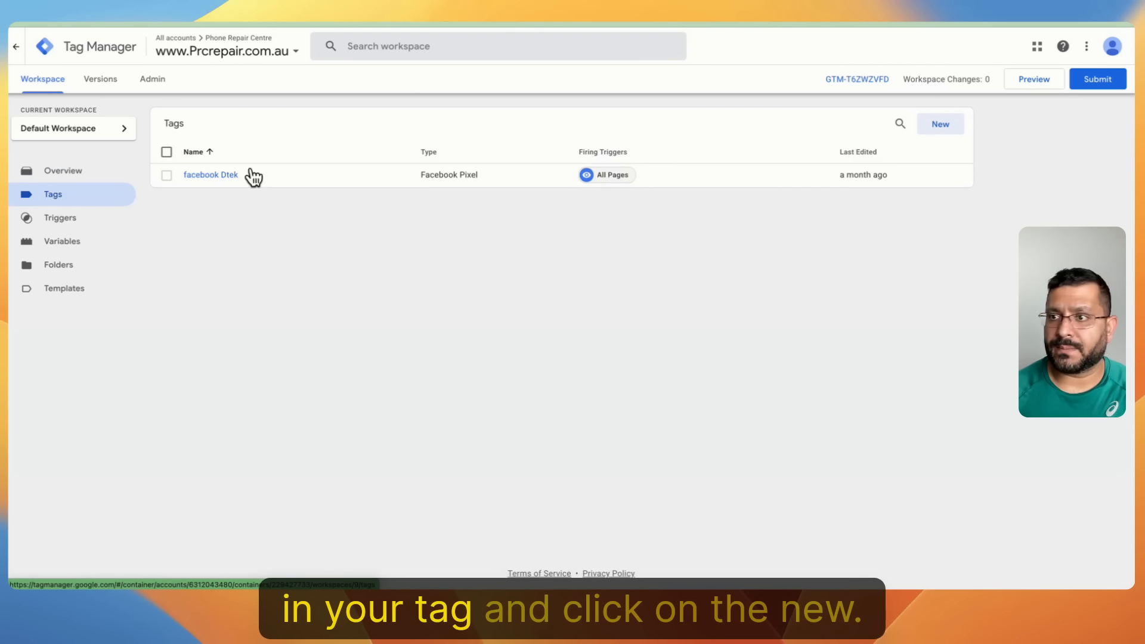
click(942, 126)
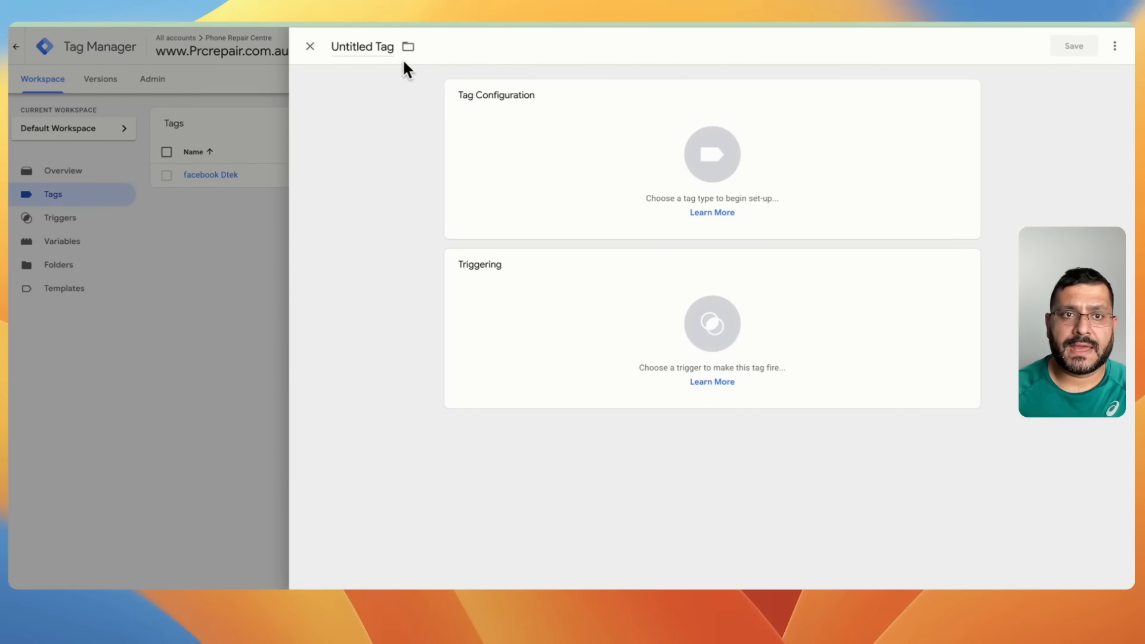
click(381, 48)
text(Google Ta)
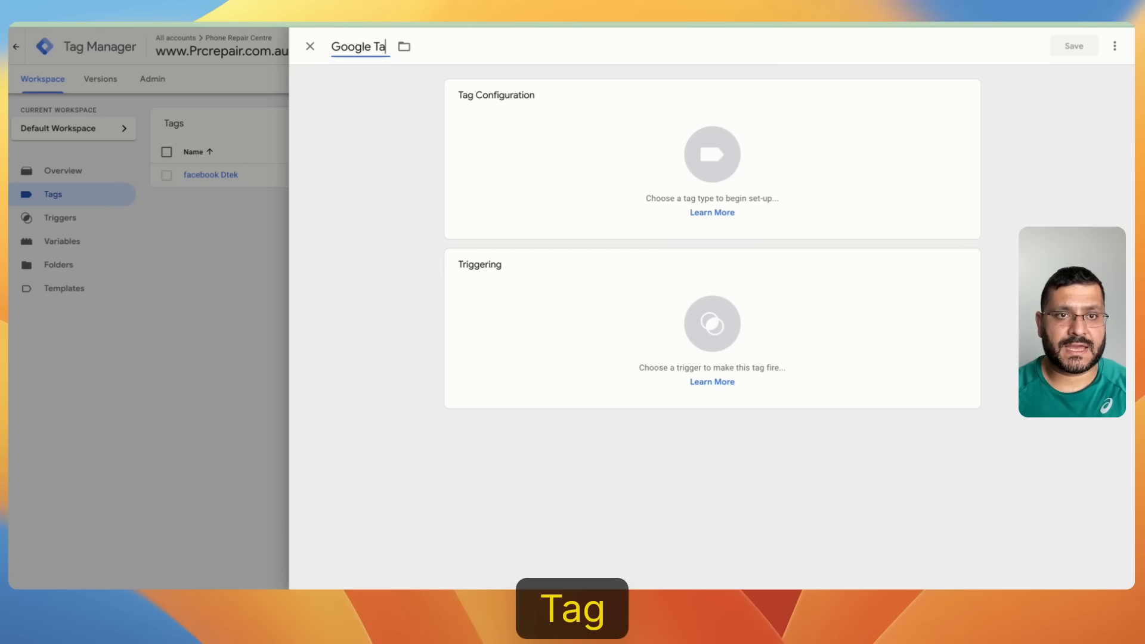
text(g- Google ADS)
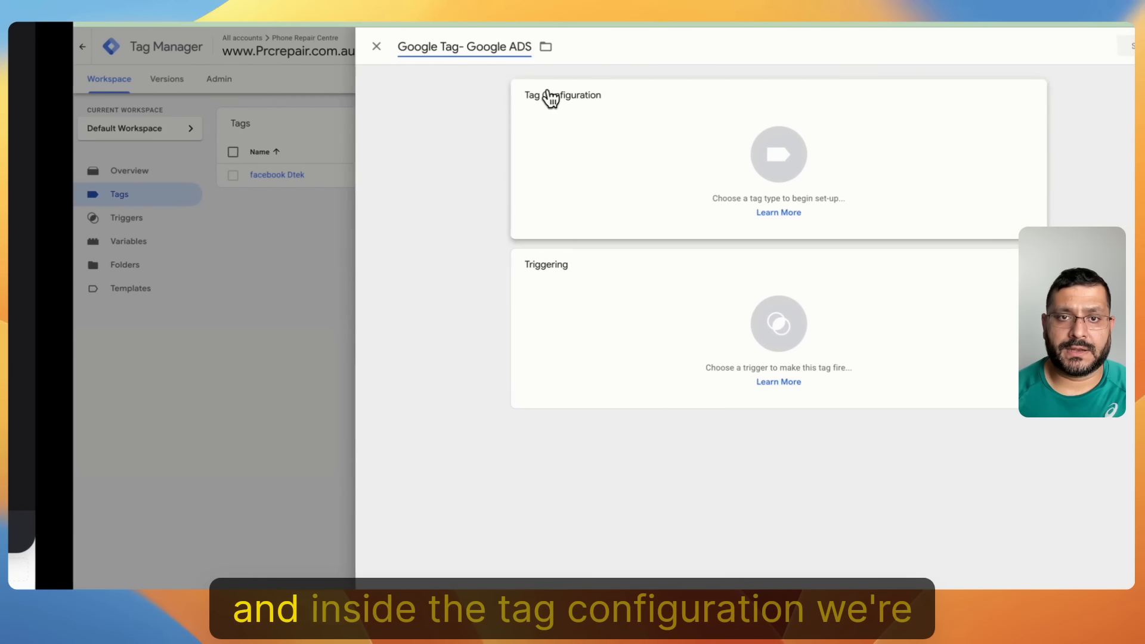
Set the tag type to Google Tag and start a new variable for its Tag ID
click(545, 103)
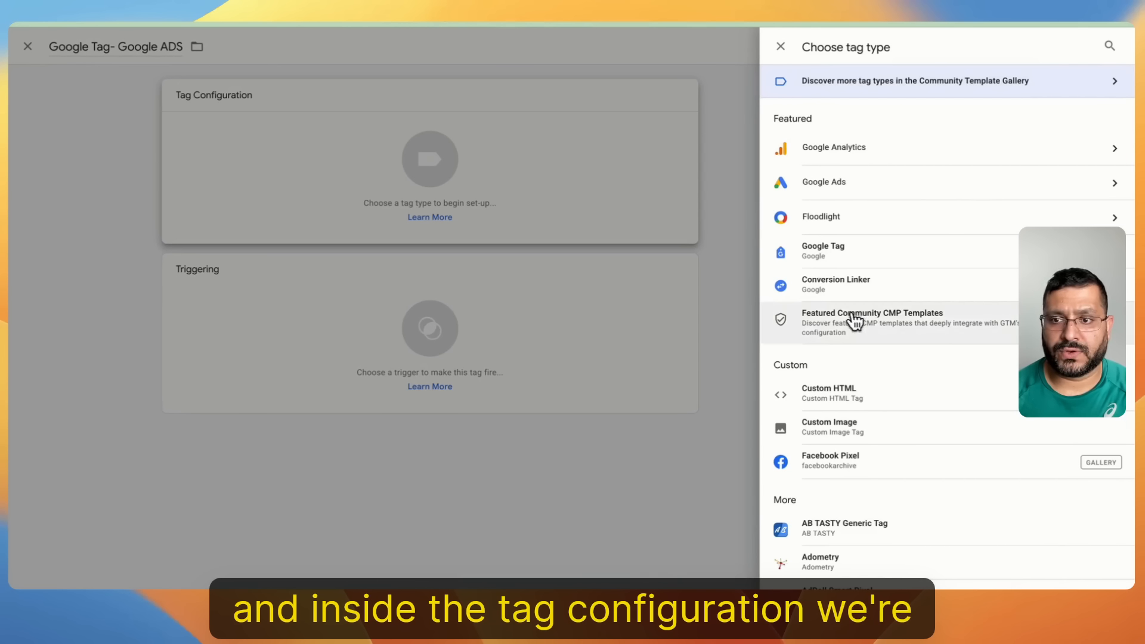
click(820, 251)
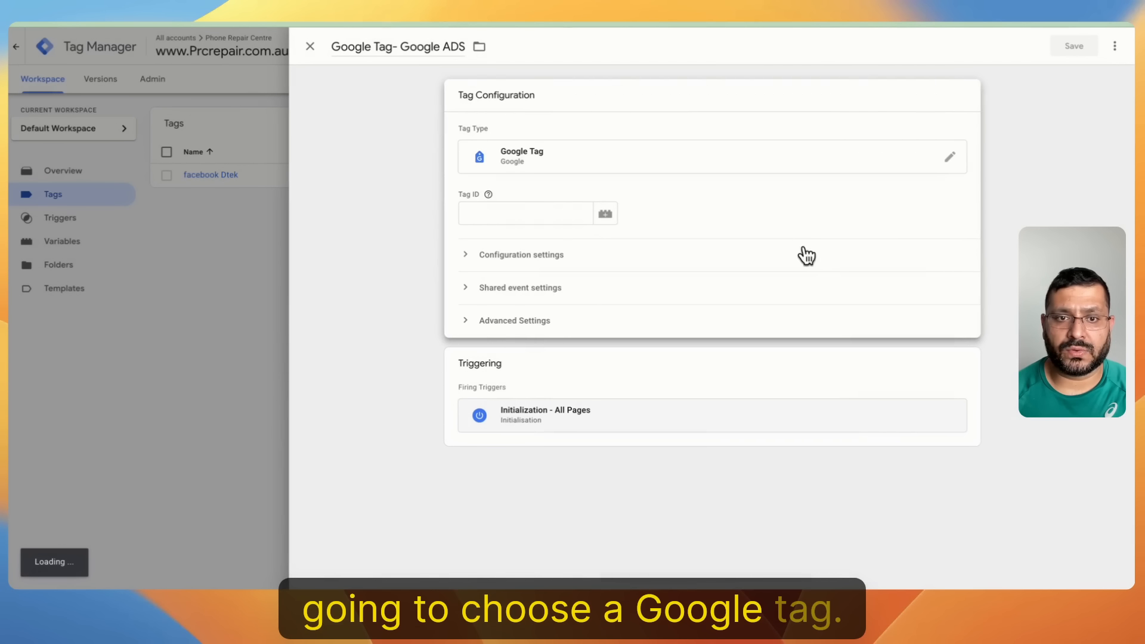
click(534, 213)
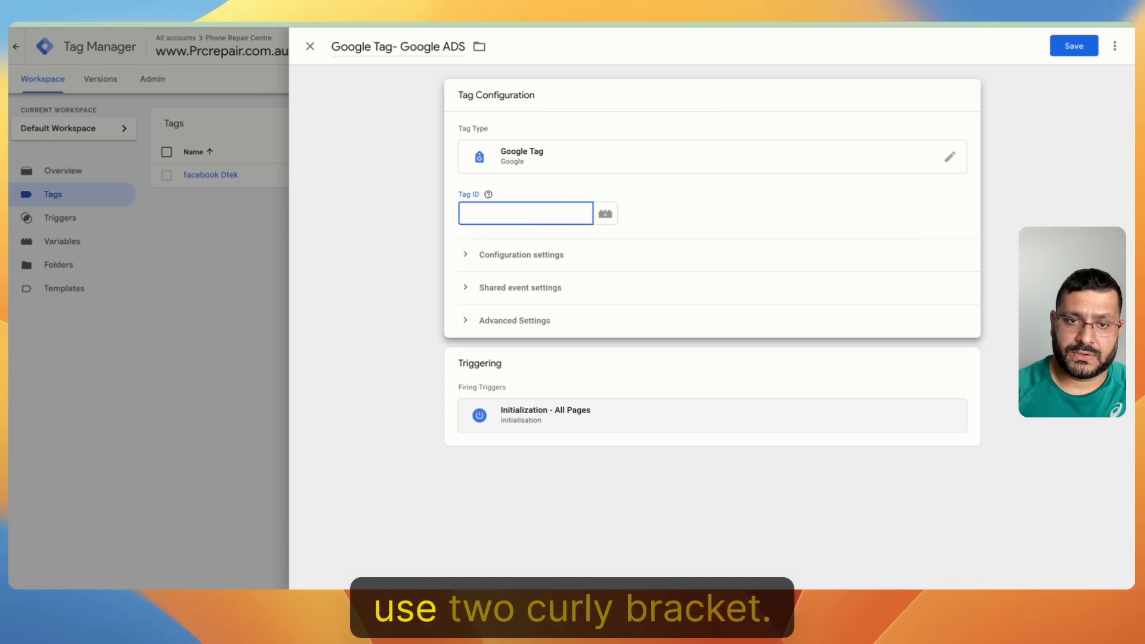
text({{)
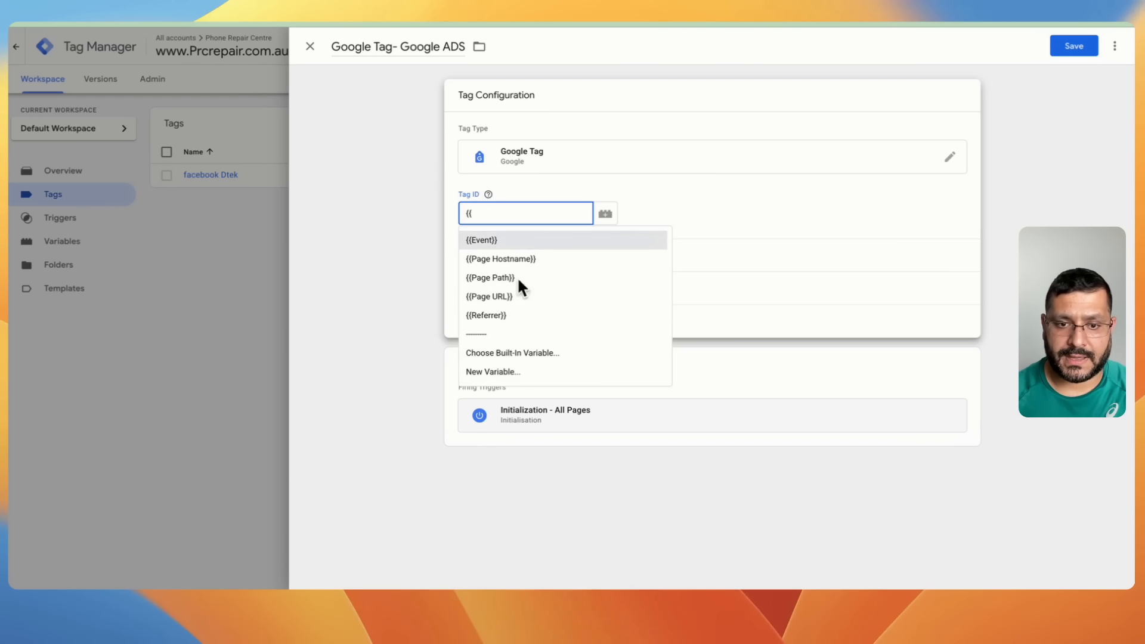
click(495, 370)
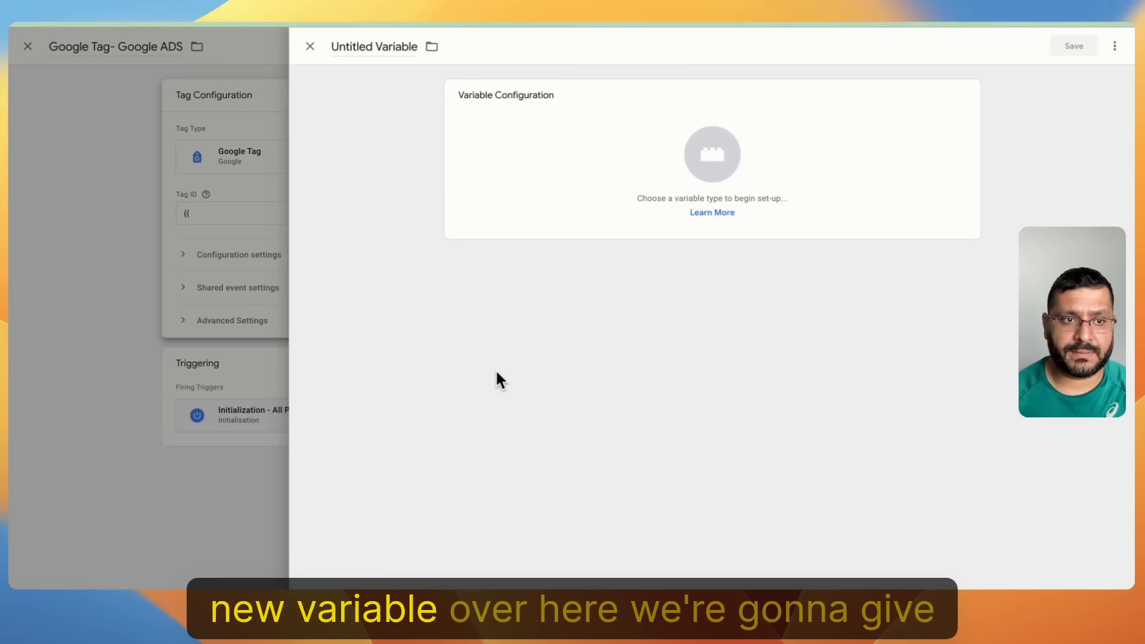
Save a Constant variable named "Google Tag ID" holding the copied tag ID, and save the tag that uses it
click(390, 46)
text(Go)
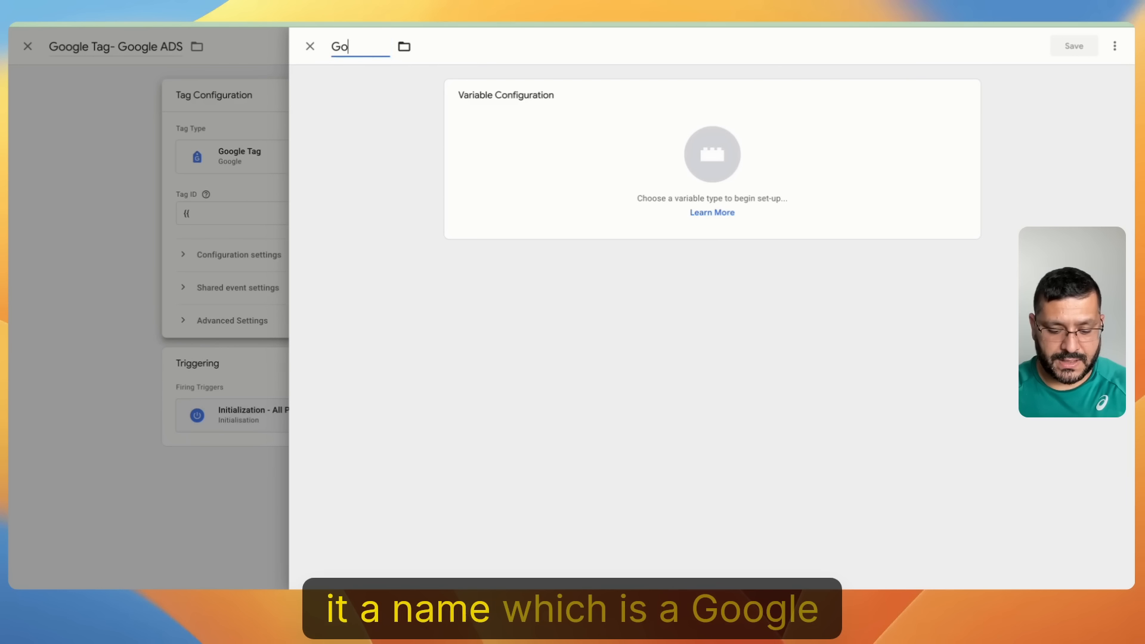
text(ogle Tag ID)
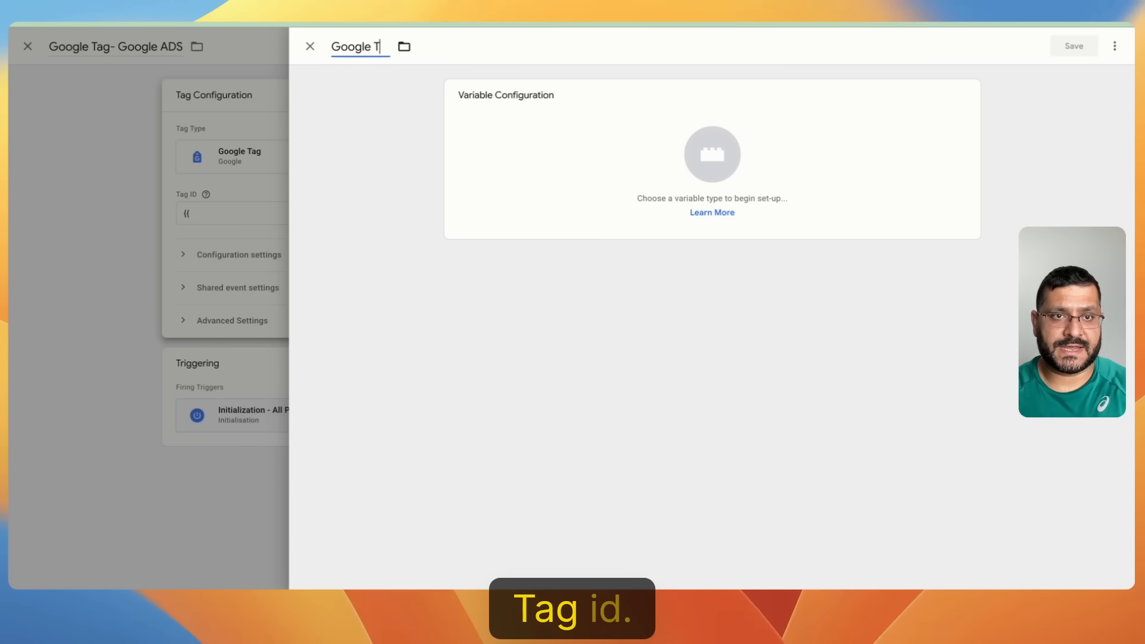
click(565, 138)
scroll(925, 292, down, 3)
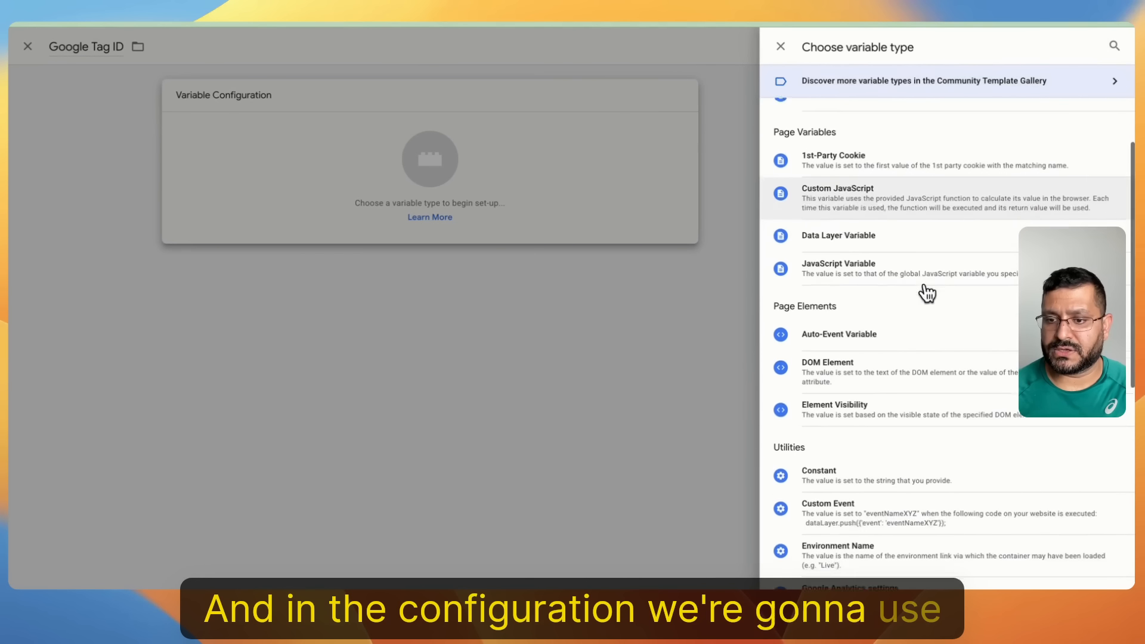
click(820, 456)
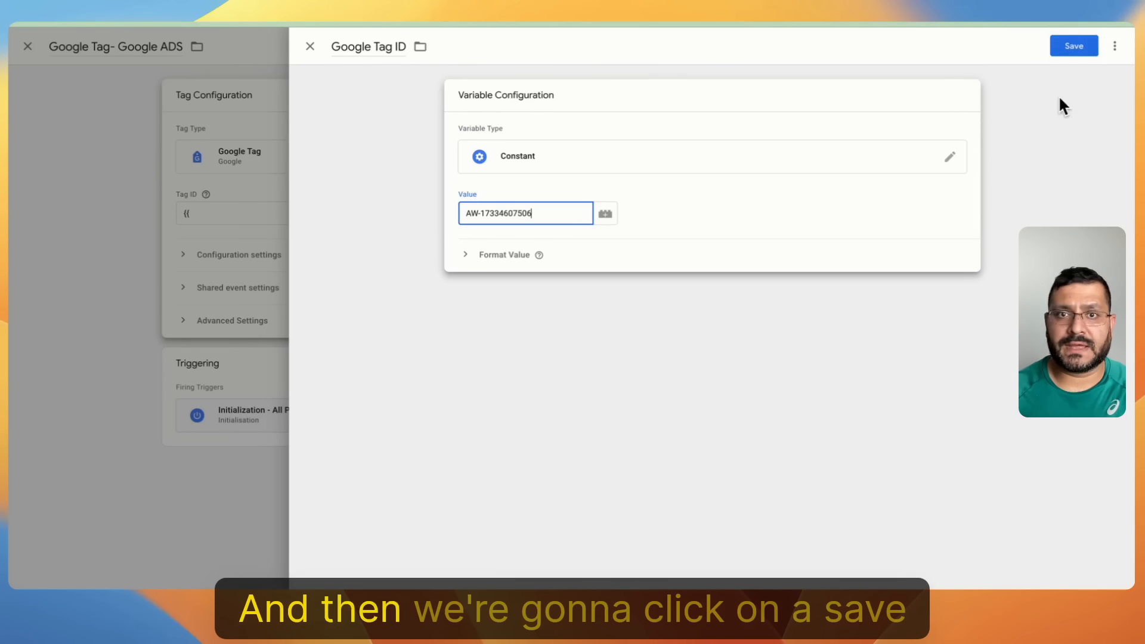
click(1075, 49)
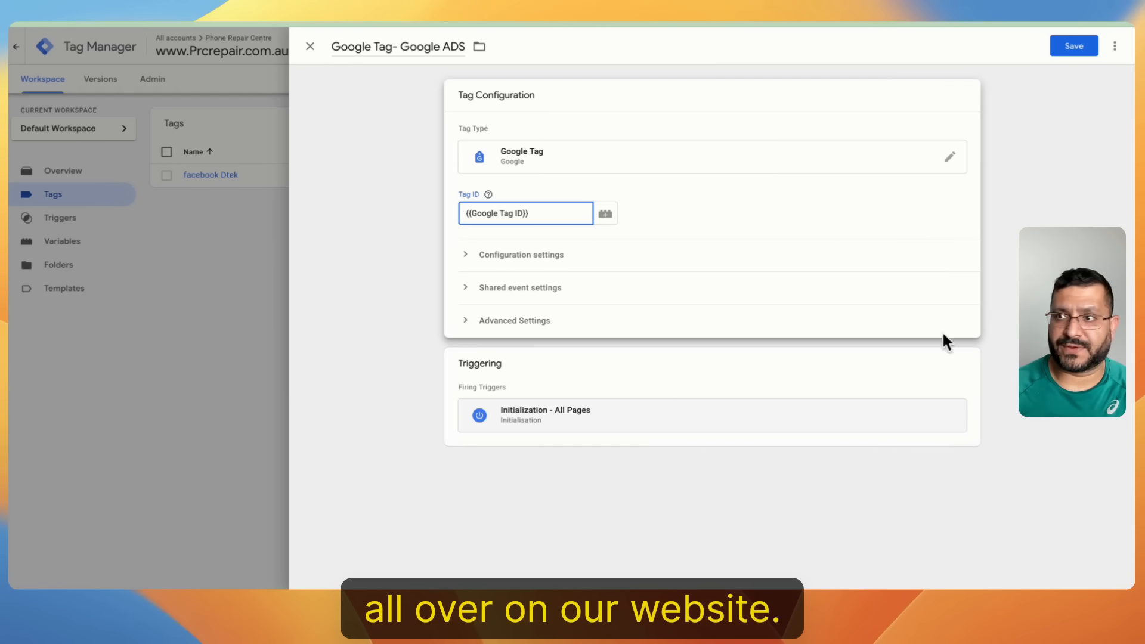
click(1078, 50)
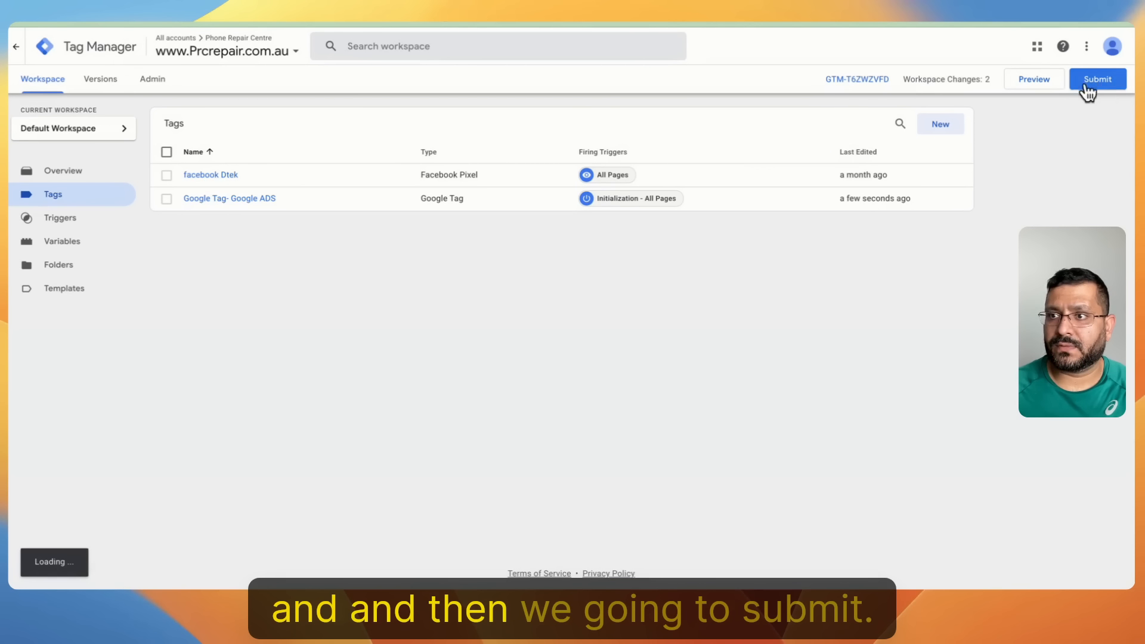
Publish the workspace changes to Live with the version description "Google Tag Id installed", leaving the version unnamed, and close the version details
click(1097, 81)
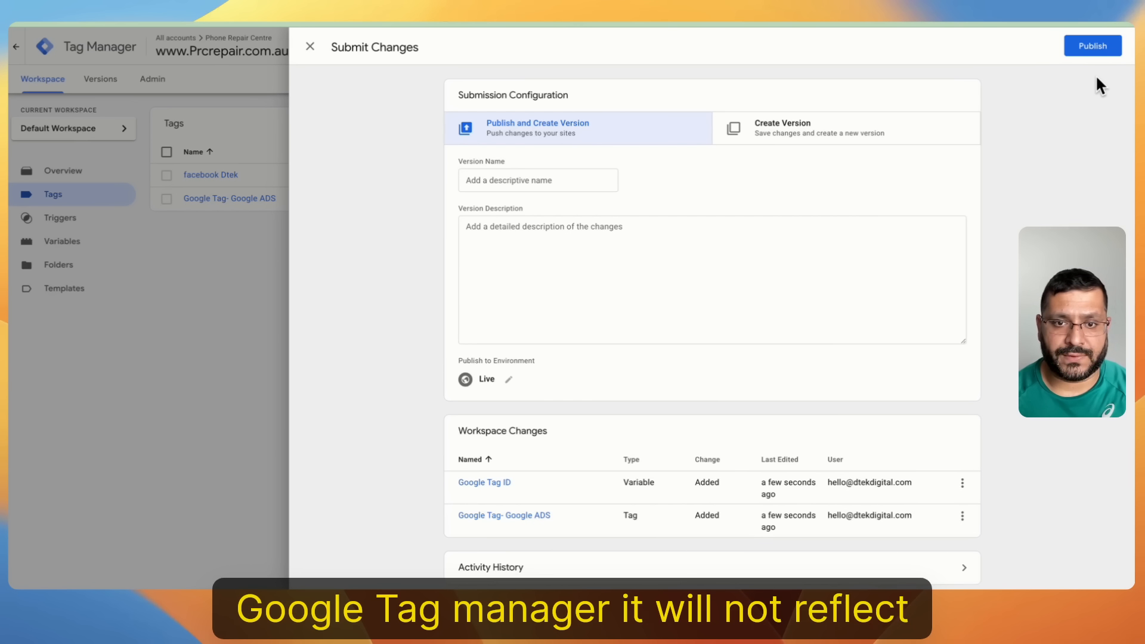
click(559, 249)
text(Goog)
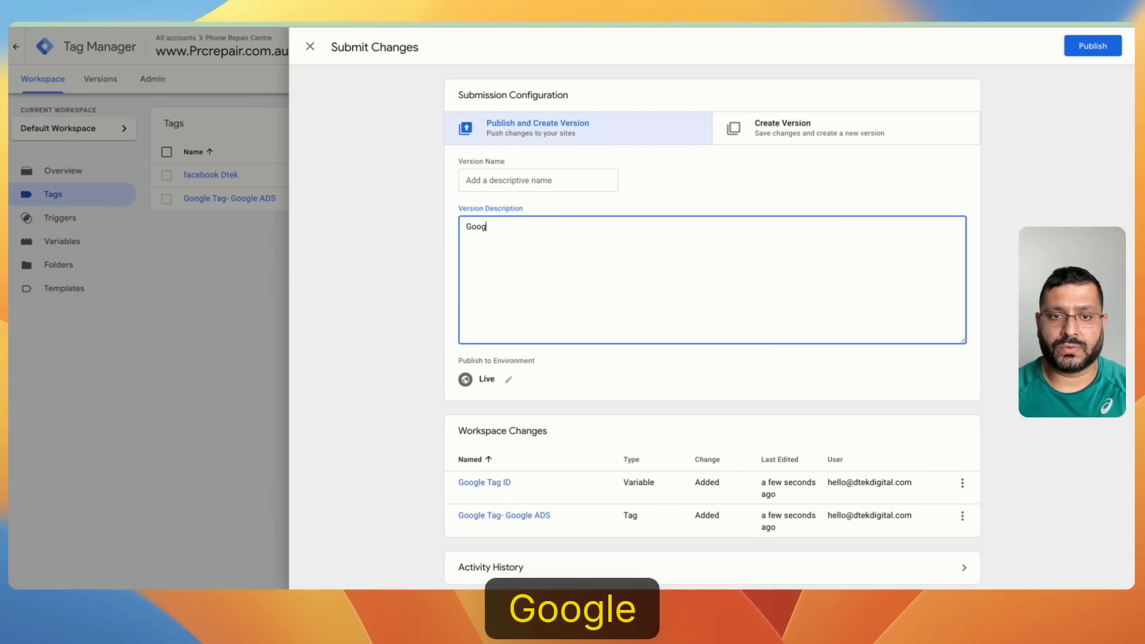
text(le Tqag Id)
key(BackSpace)
key(BackSpace)
key(BackSpace)
key(BackSpace)
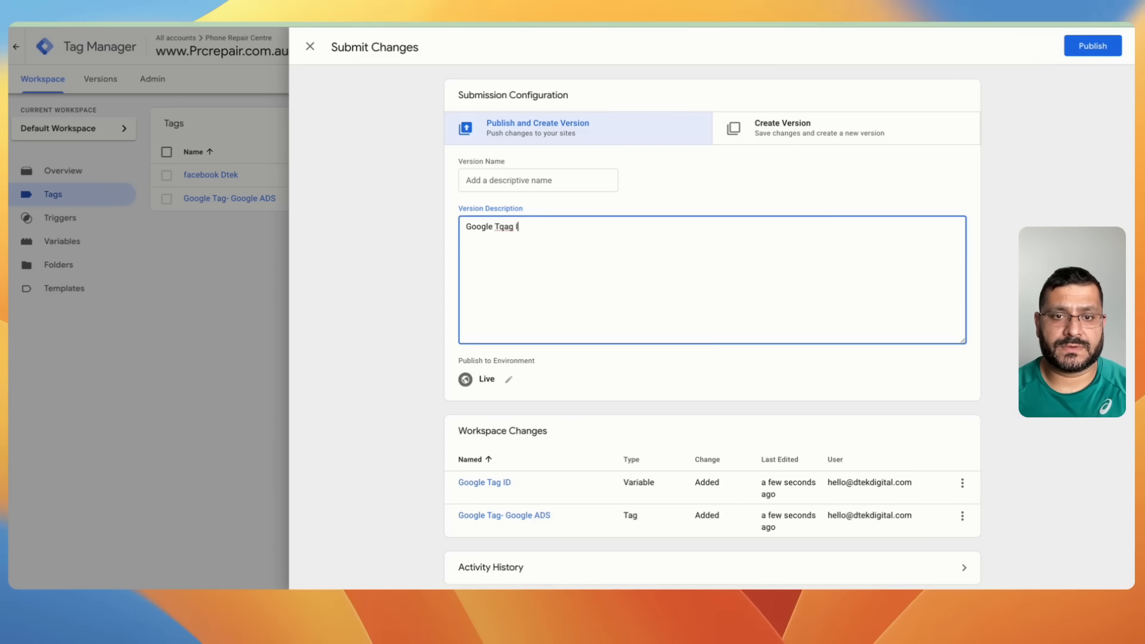
text(installed)
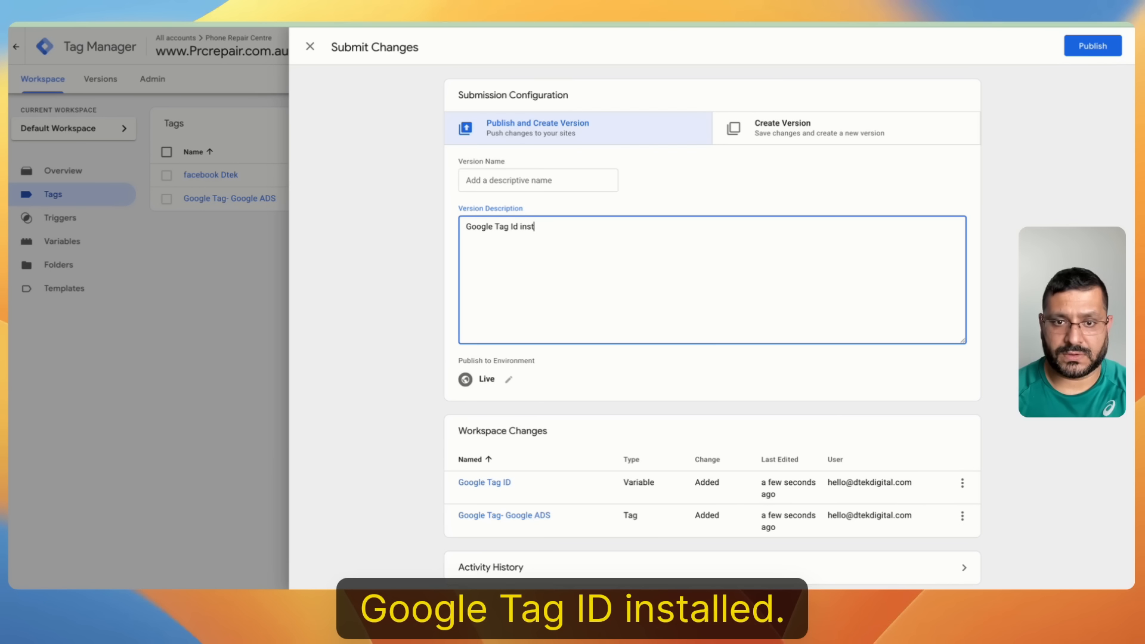
click(1091, 48)
click(714, 395)
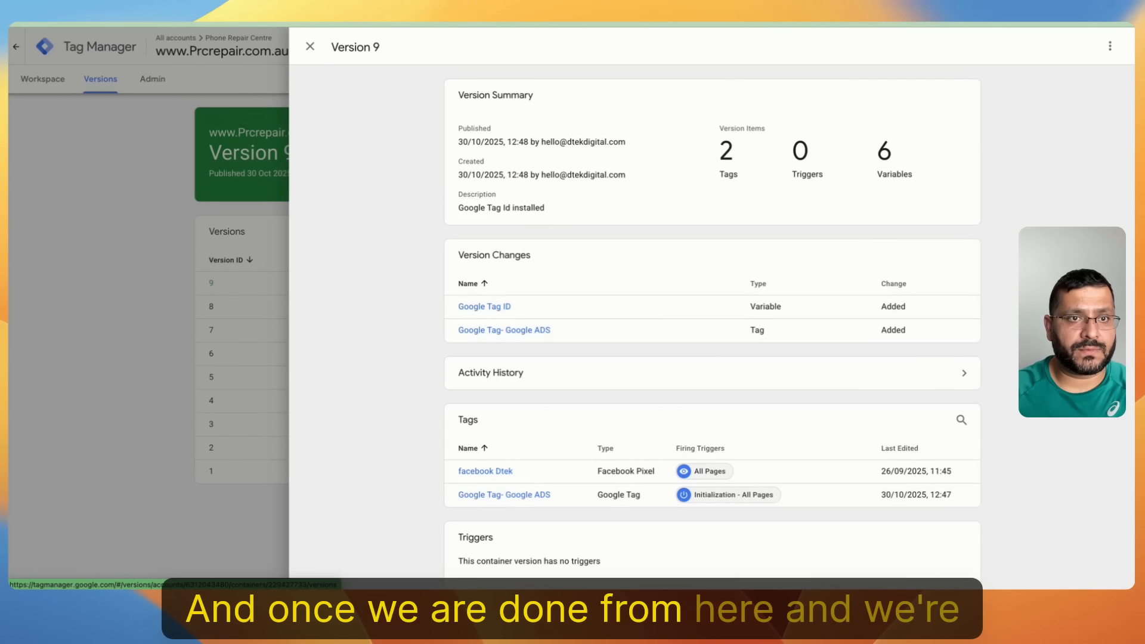
click(310, 46)
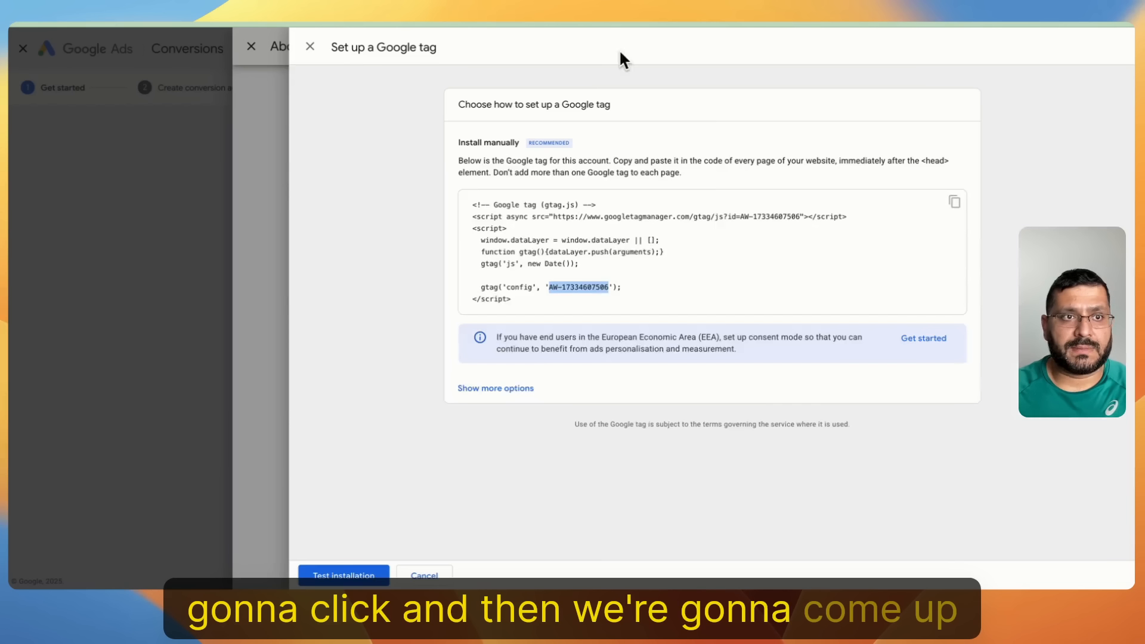
Back in Google Ads, test the Google tag installation, finish the website setup and continue to creating conversion actions
click(369, 578)
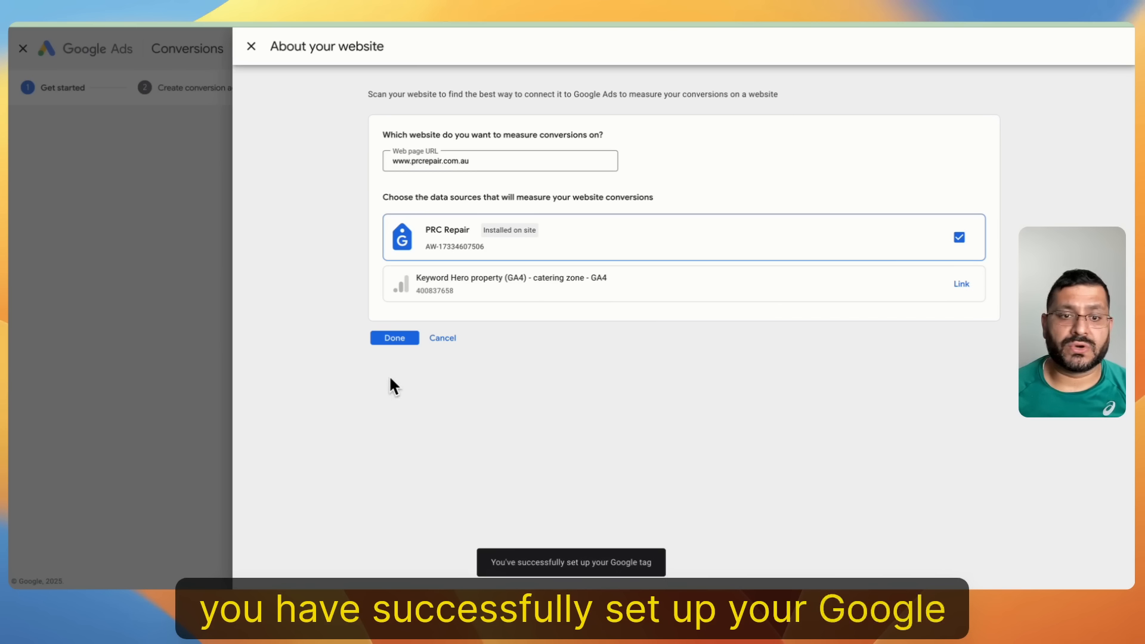
click(400, 339)
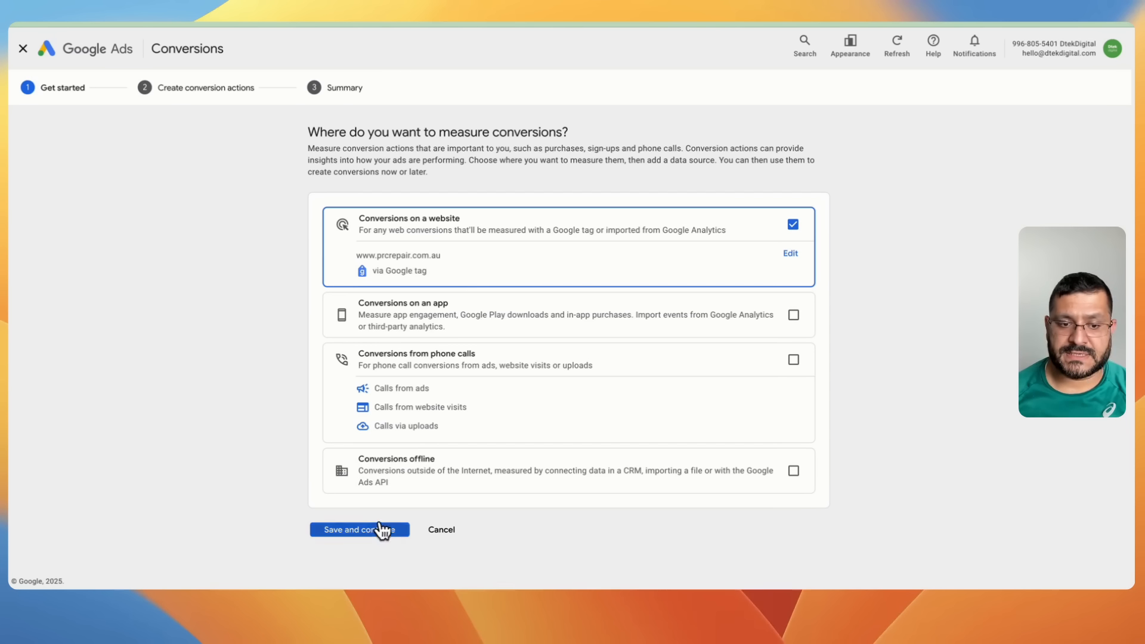
click(371, 531)
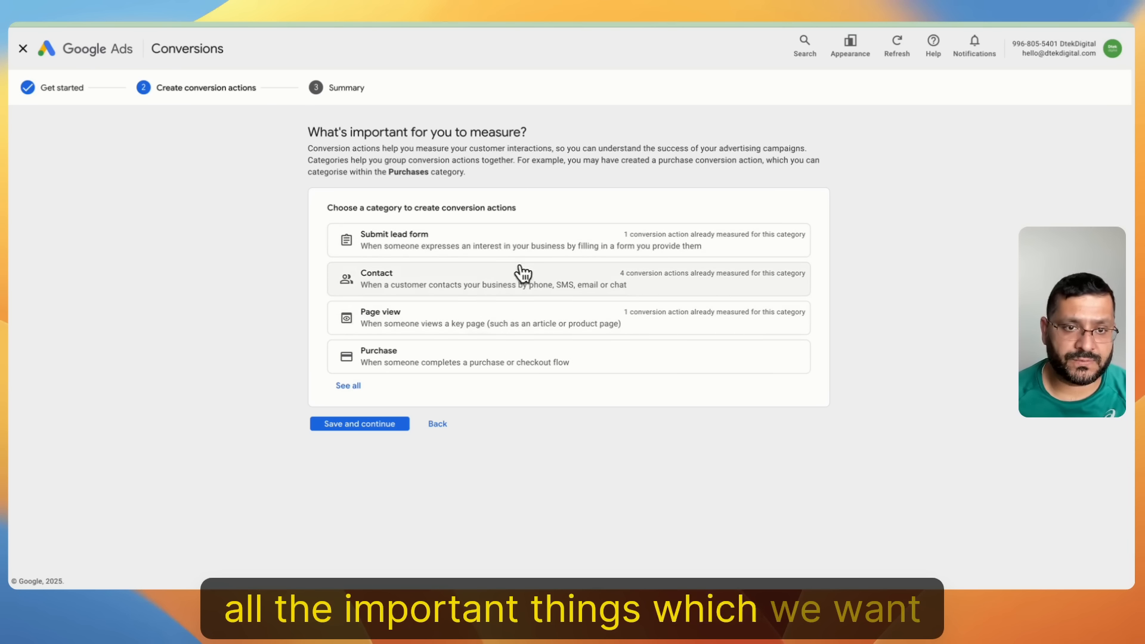
Show all conversion categories and choose Page view as the category for a new conversion action
click(348, 385)
scroll(519, 326, down, 2)
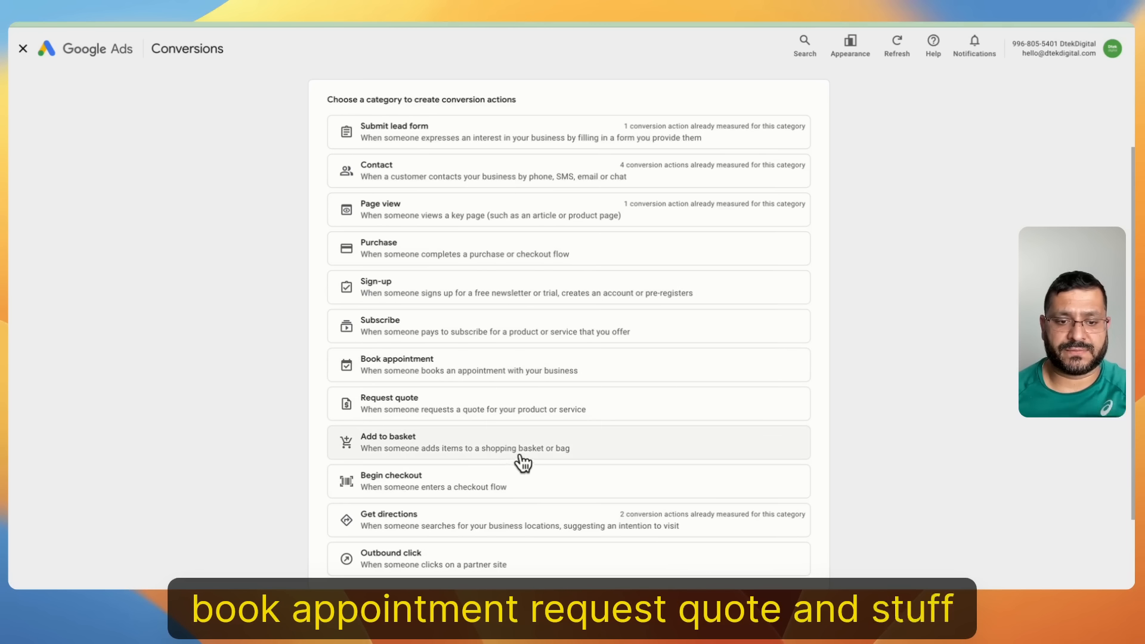
scroll(523, 462, up, 1)
scroll(522, 460, up, 1)
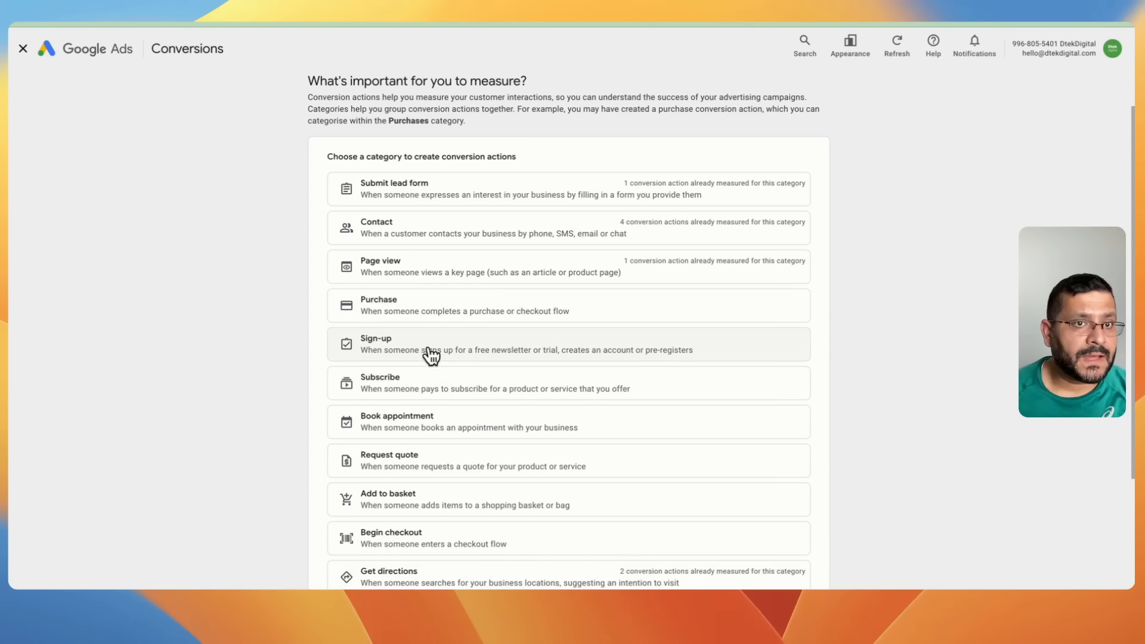
scroll(432, 356, up, 1)
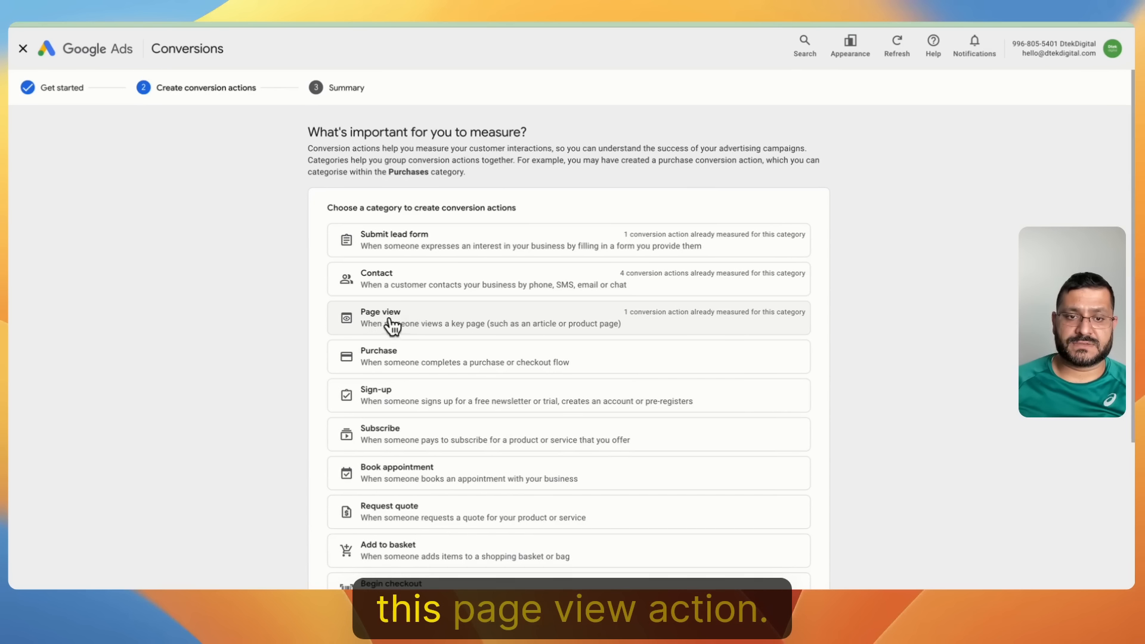
scroll(396, 319, down, 1)
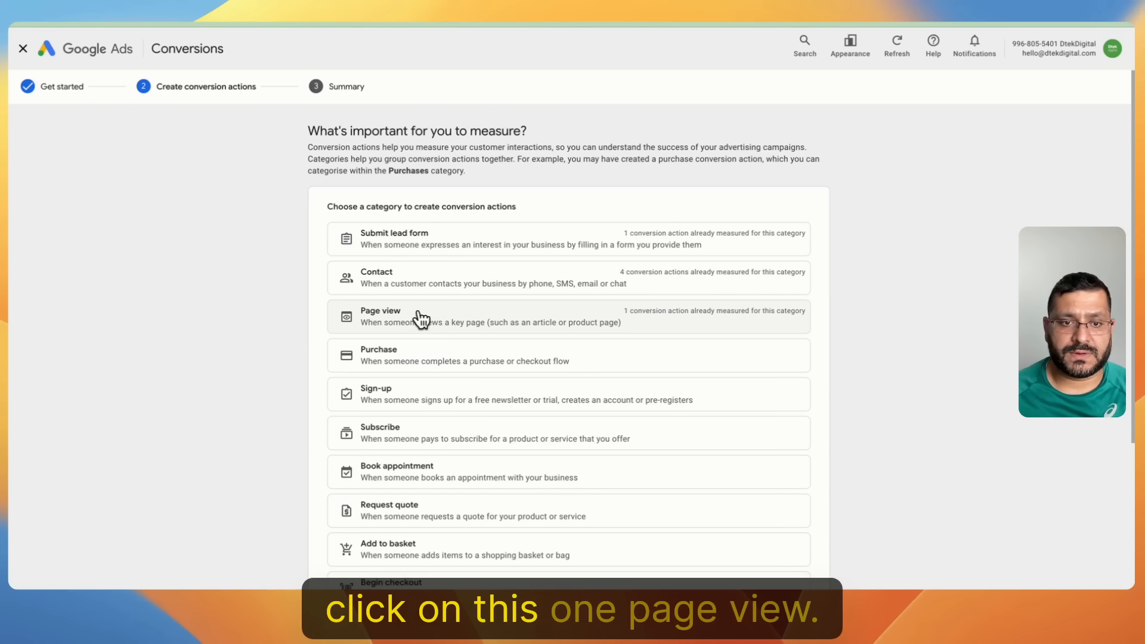
click(420, 317)
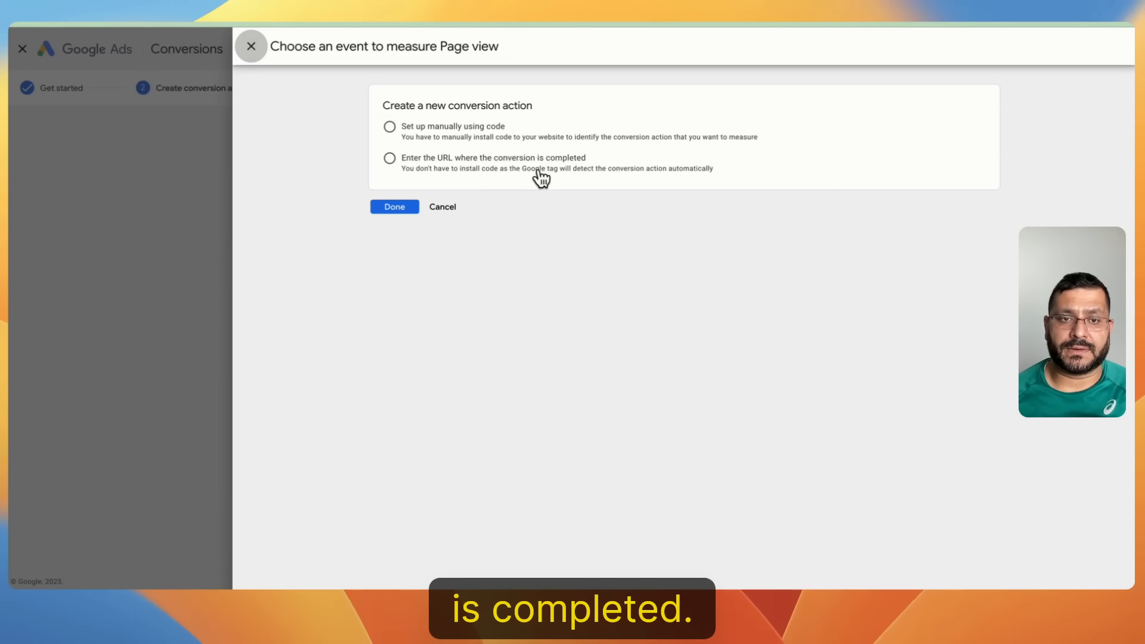
click(422, 170)
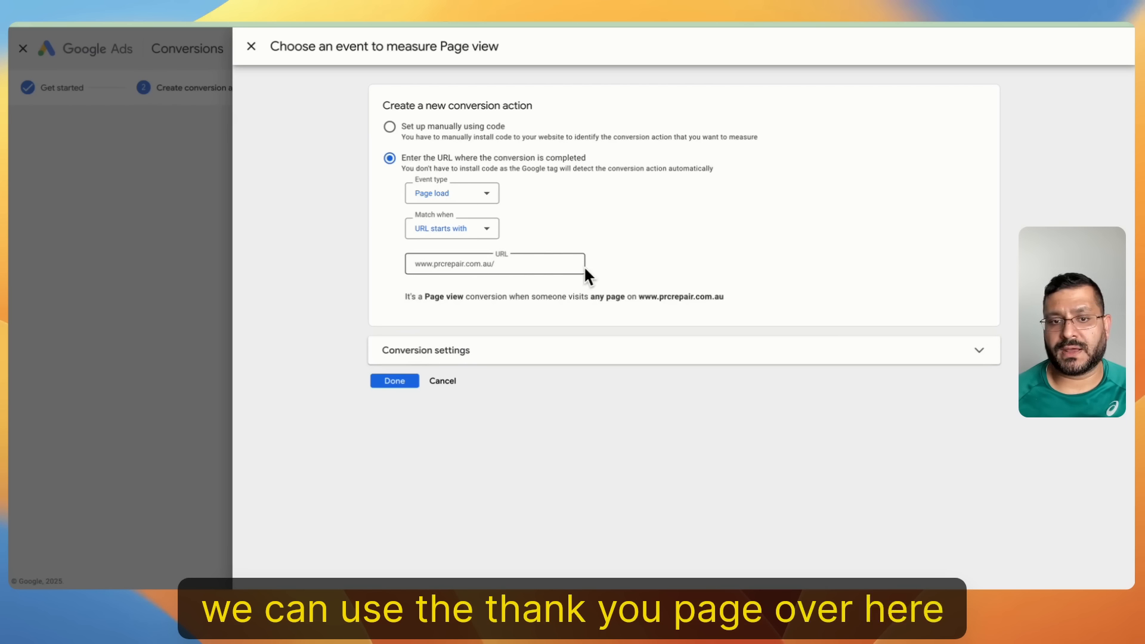
click(596, 350)
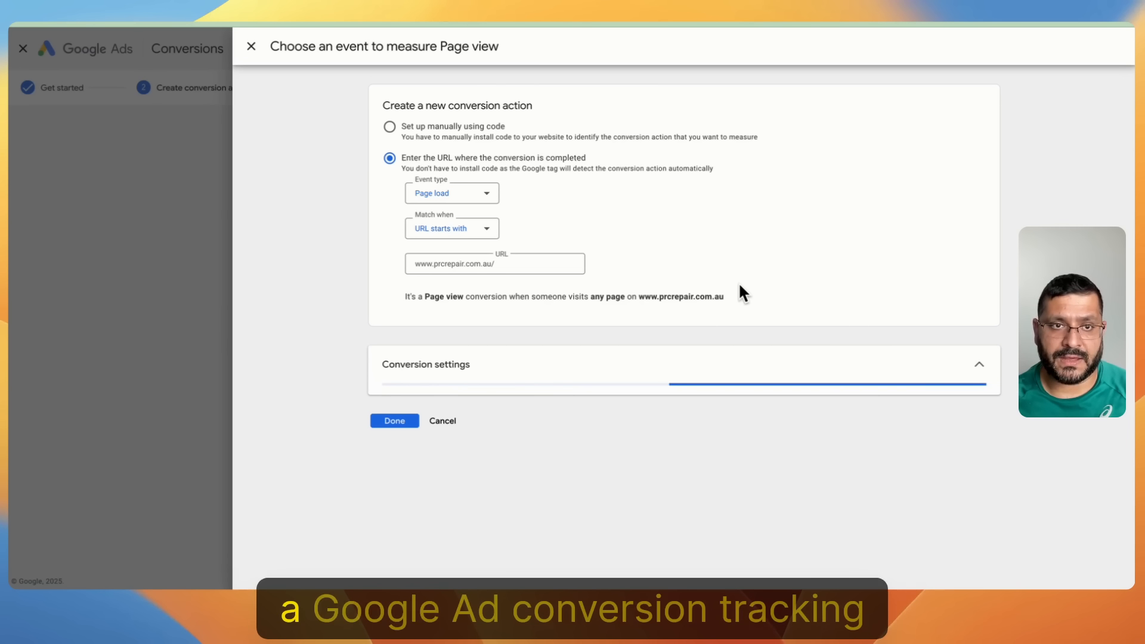
scroll(789, 340, down, 10)
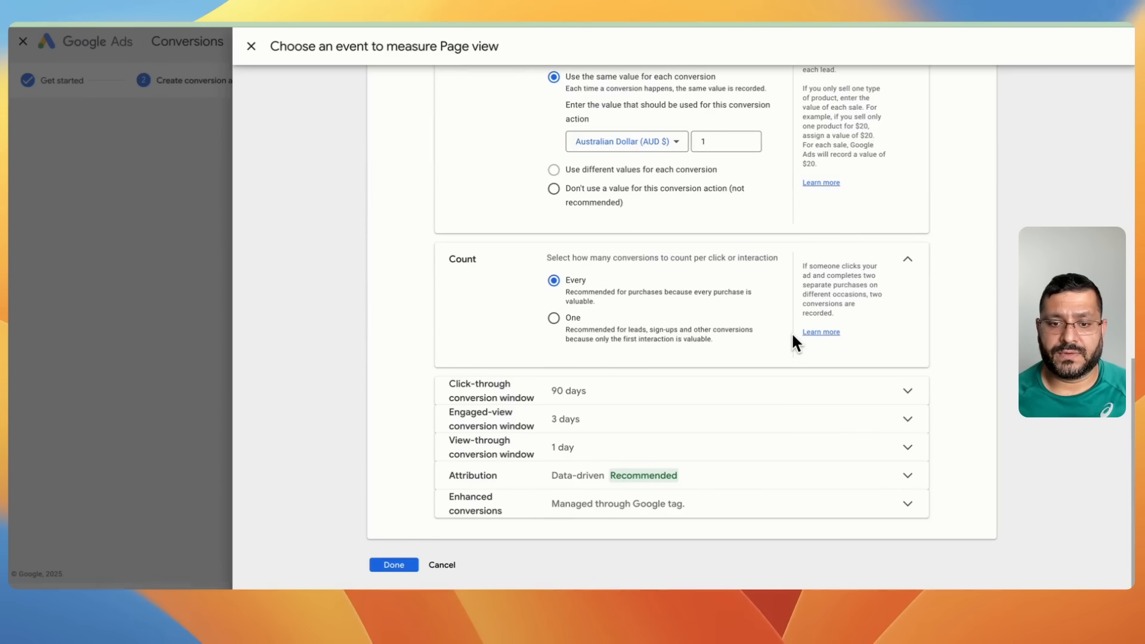
scroll(821, 368, up, 10)
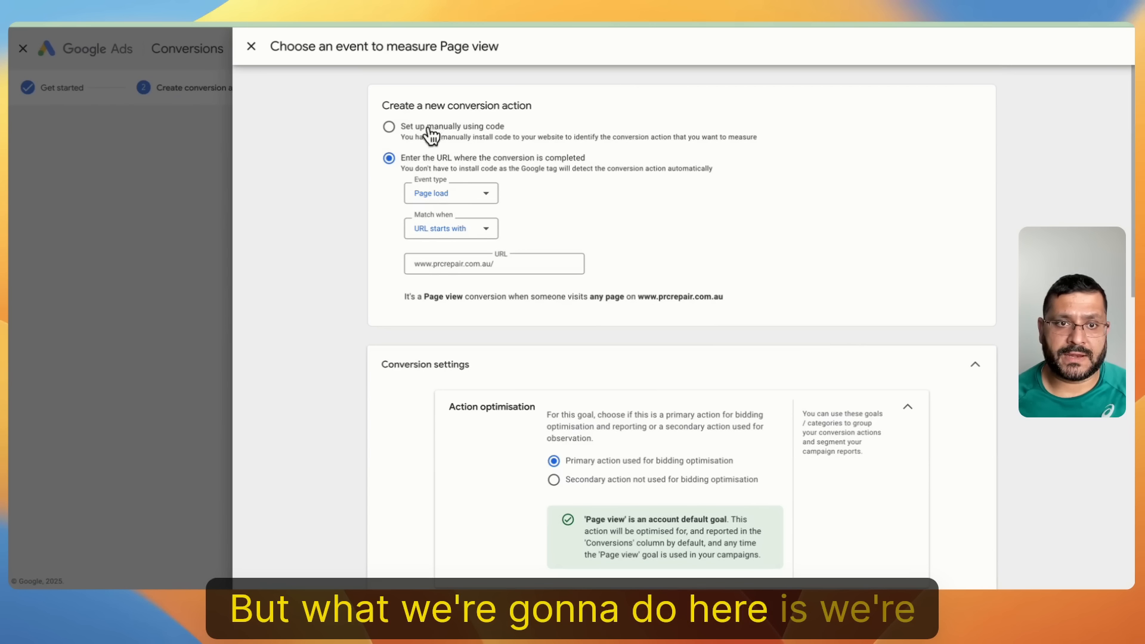
Set up the Page view conversion manually using code and name it "Thank You Page-Contact Us" in the conversion settings
click(419, 139)
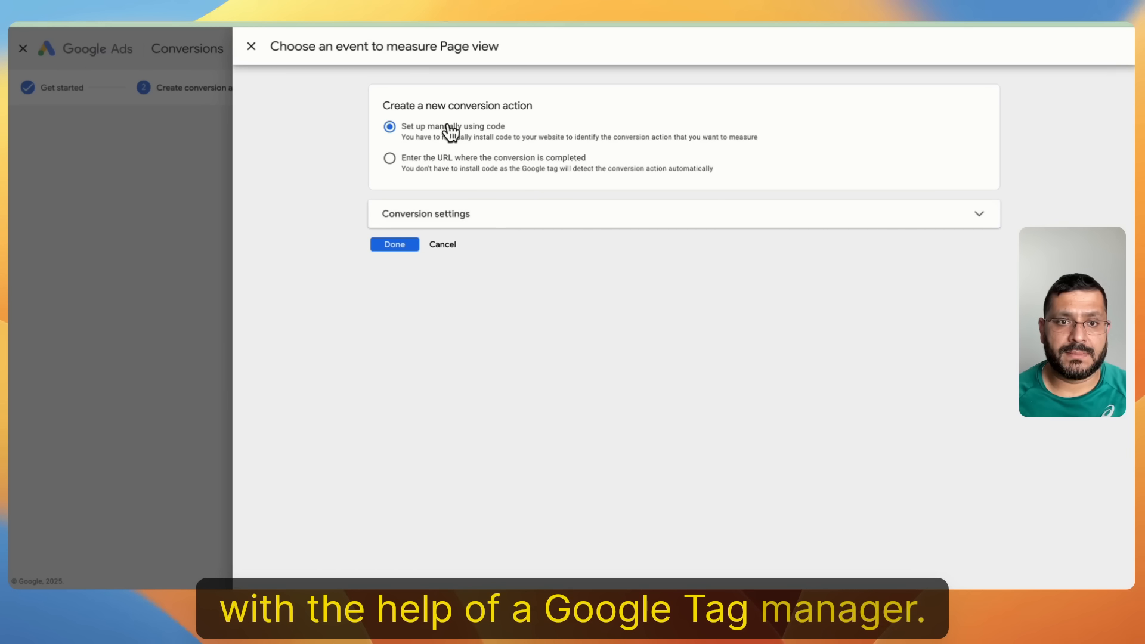
click(493, 218)
scroll(751, 267, down, 1)
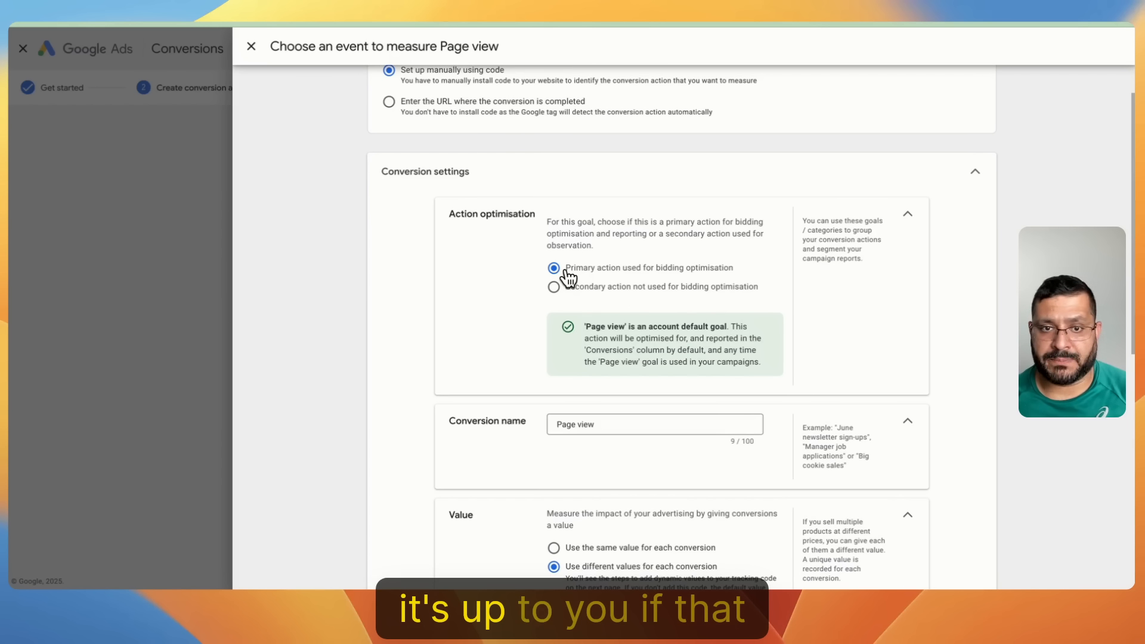
scroll(568, 275, up, 1)
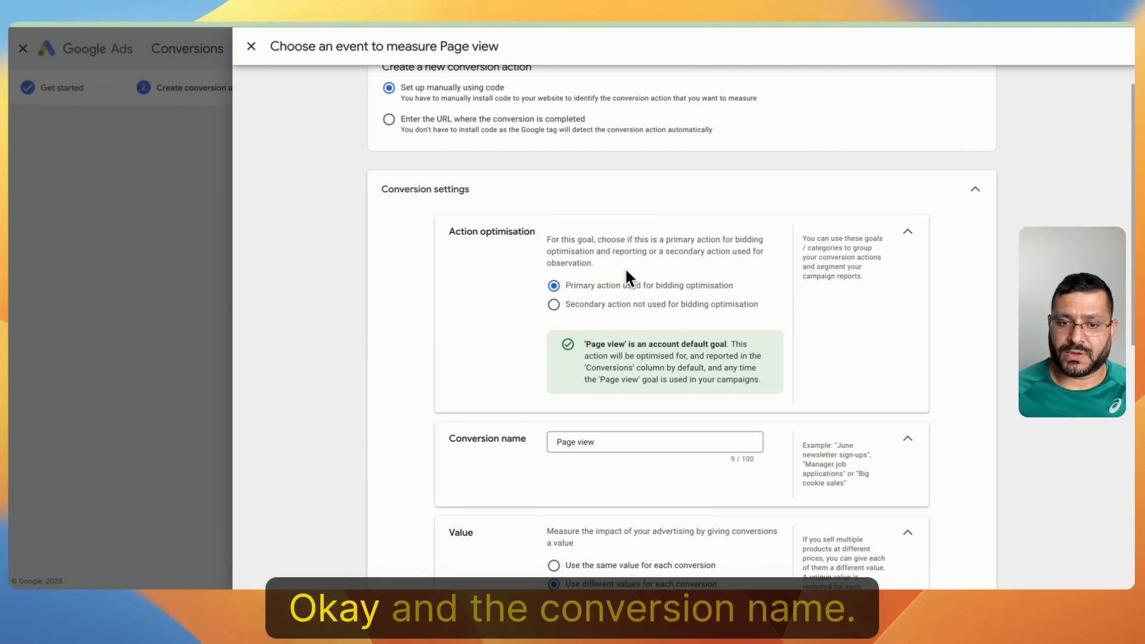
drag(613, 442, 434, 427)
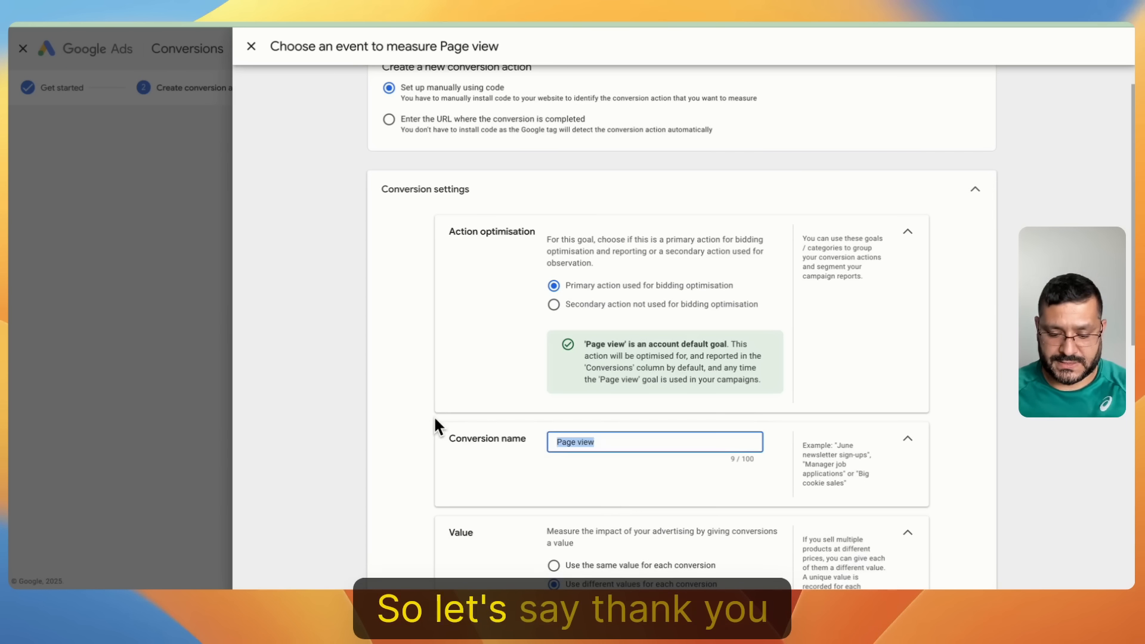
text(Thank You )
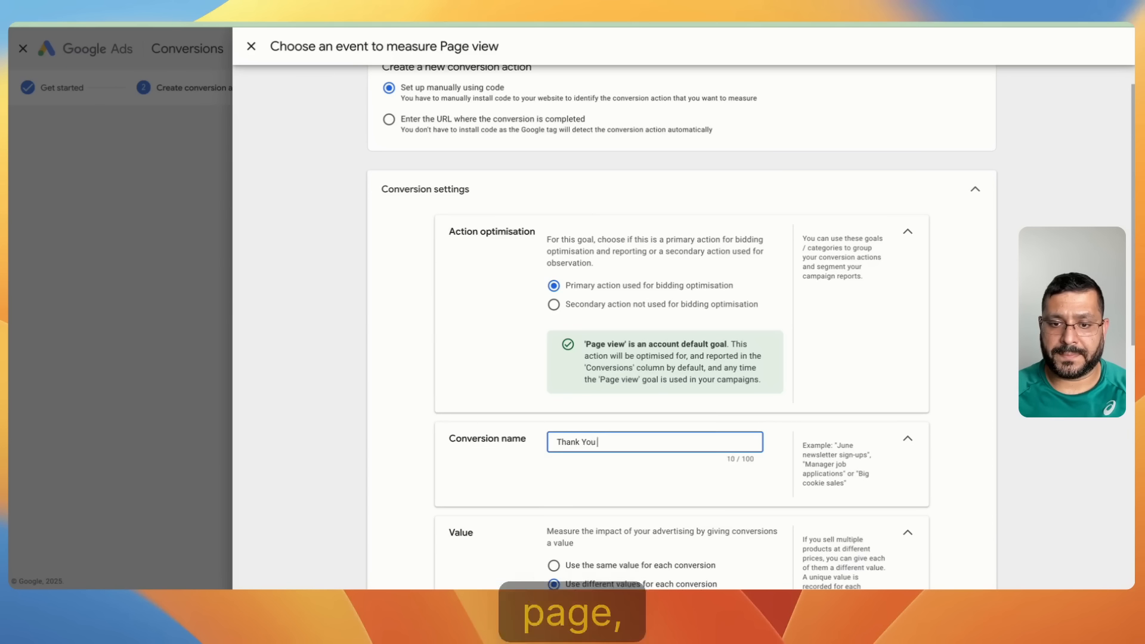
text(Page-Con)
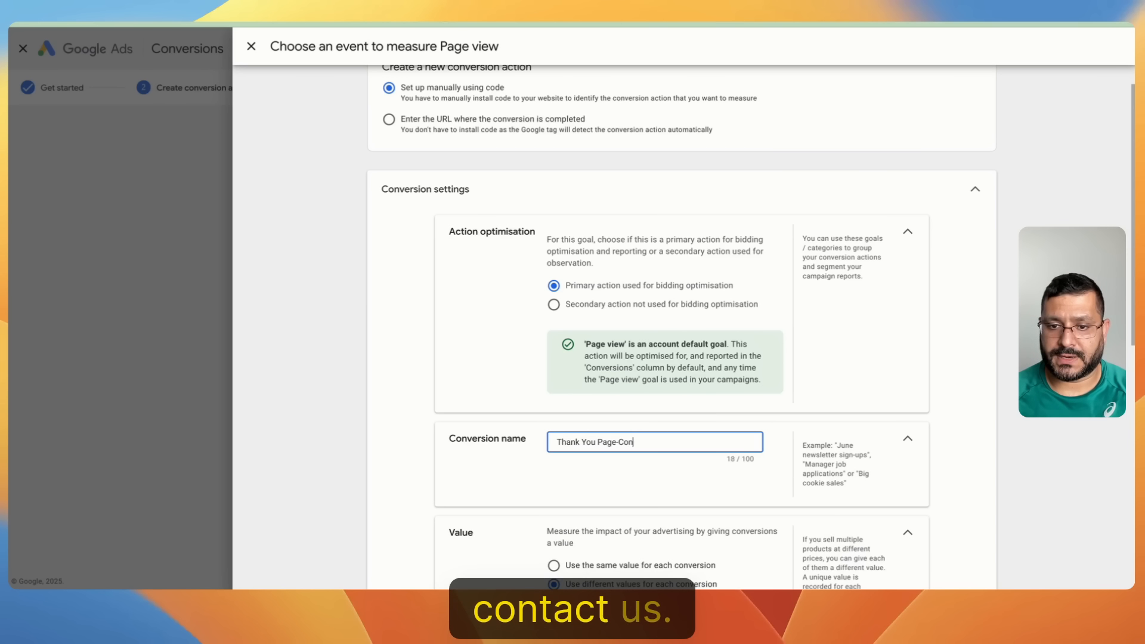
text(tact Us)
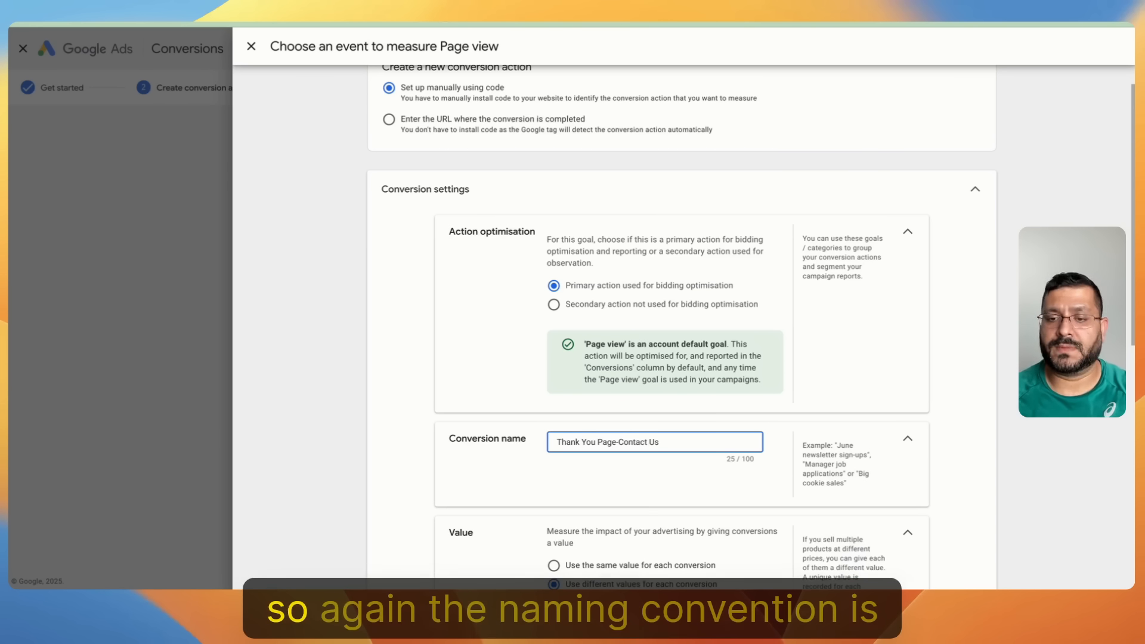
Use the same value for each conversion and set it to 10 Australian dollars
scroll(757, 371, down, 2)
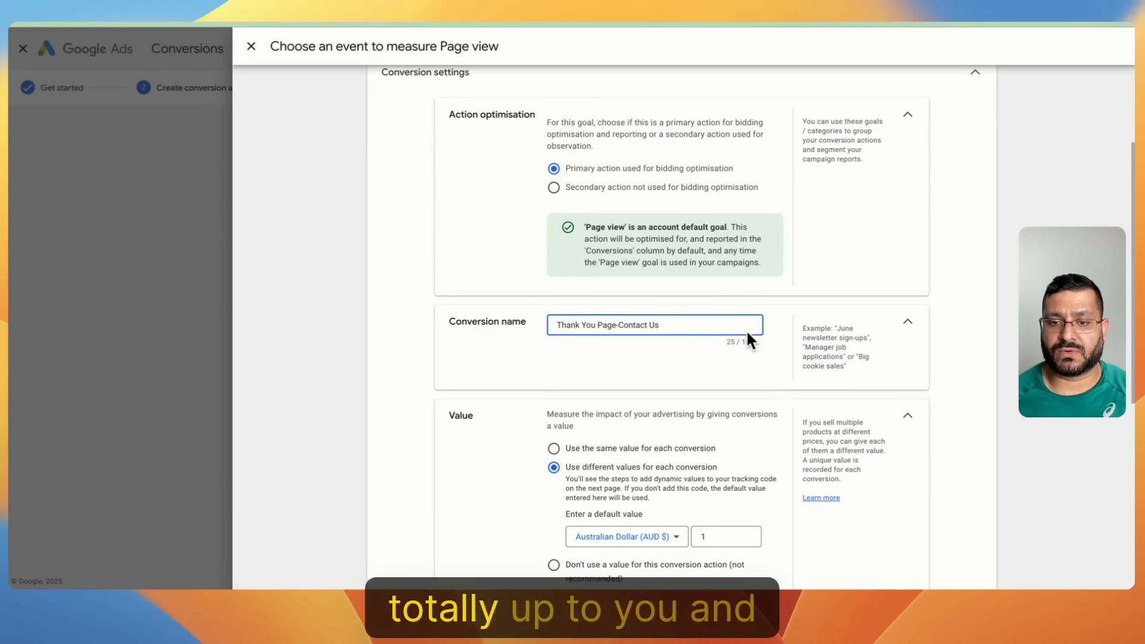
scroll(721, 382, down, 1)
scroll(726, 410, down, 1)
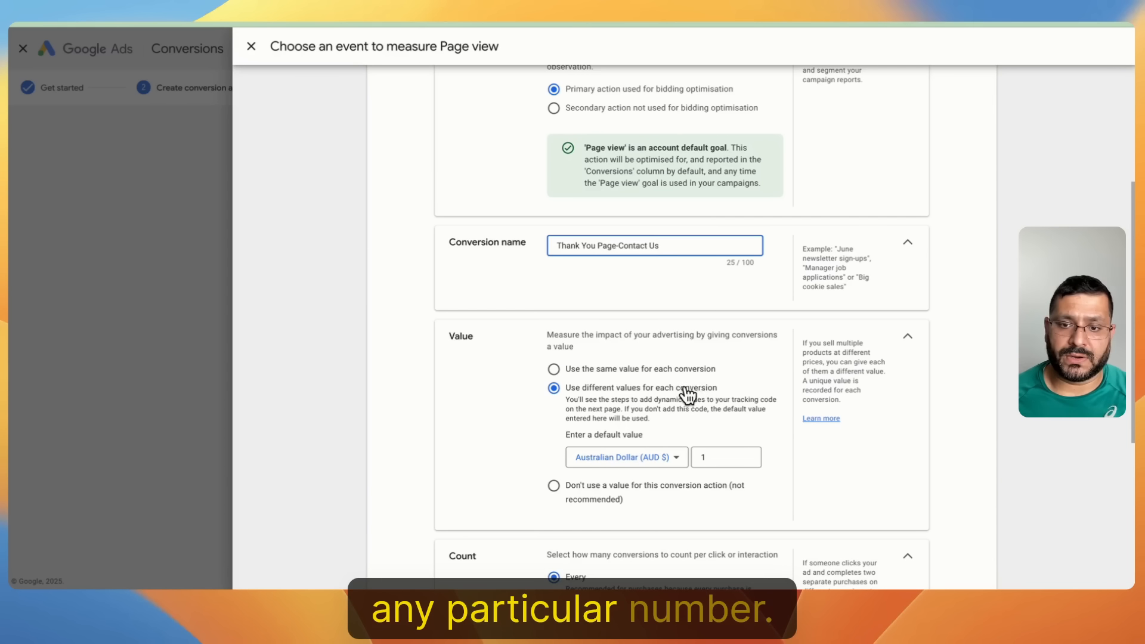
click(605, 370)
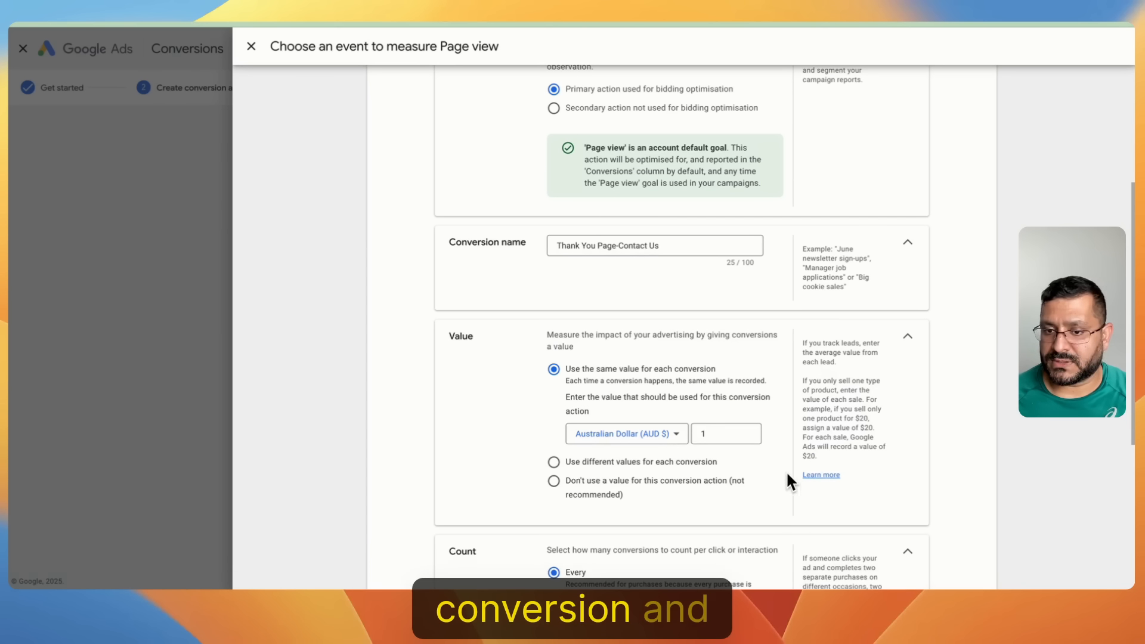
click(733, 434)
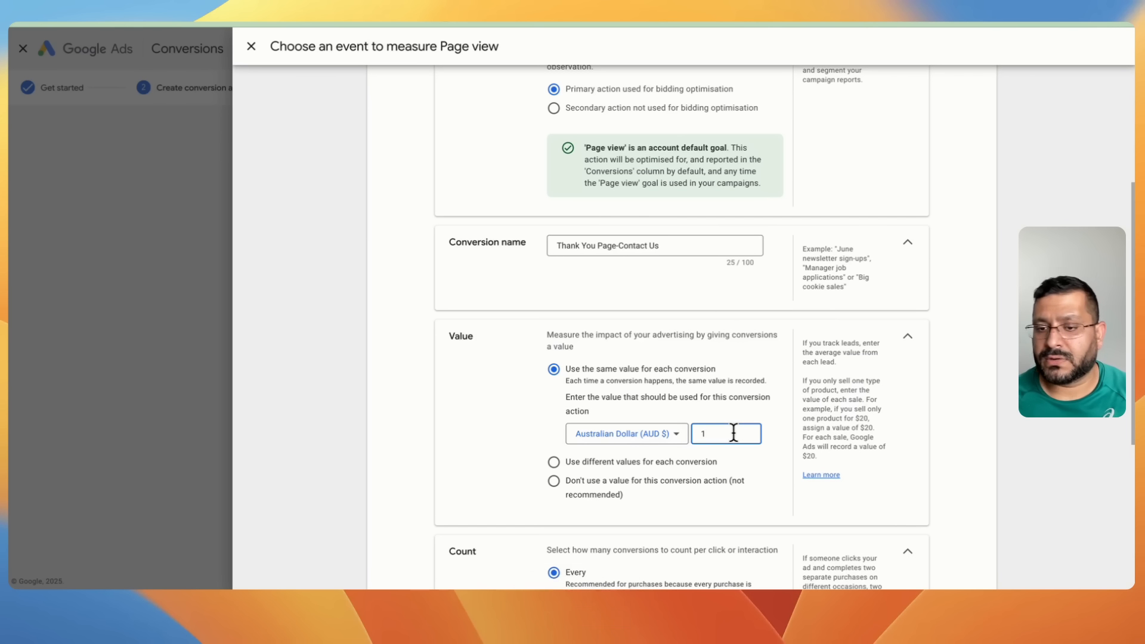
key(BackSpace)
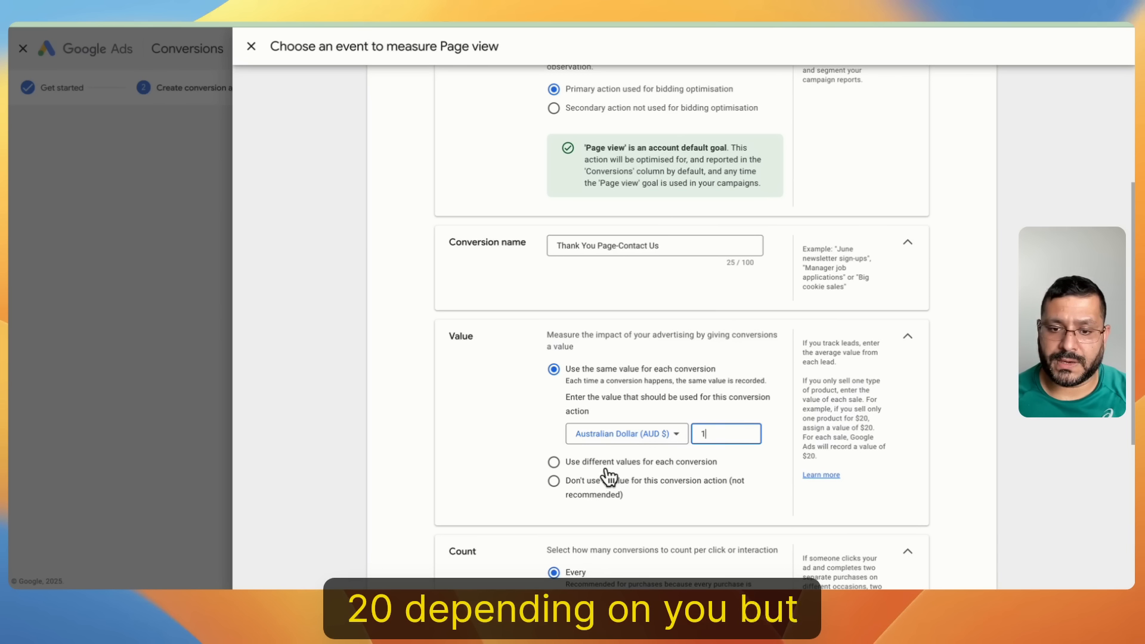
text(1)
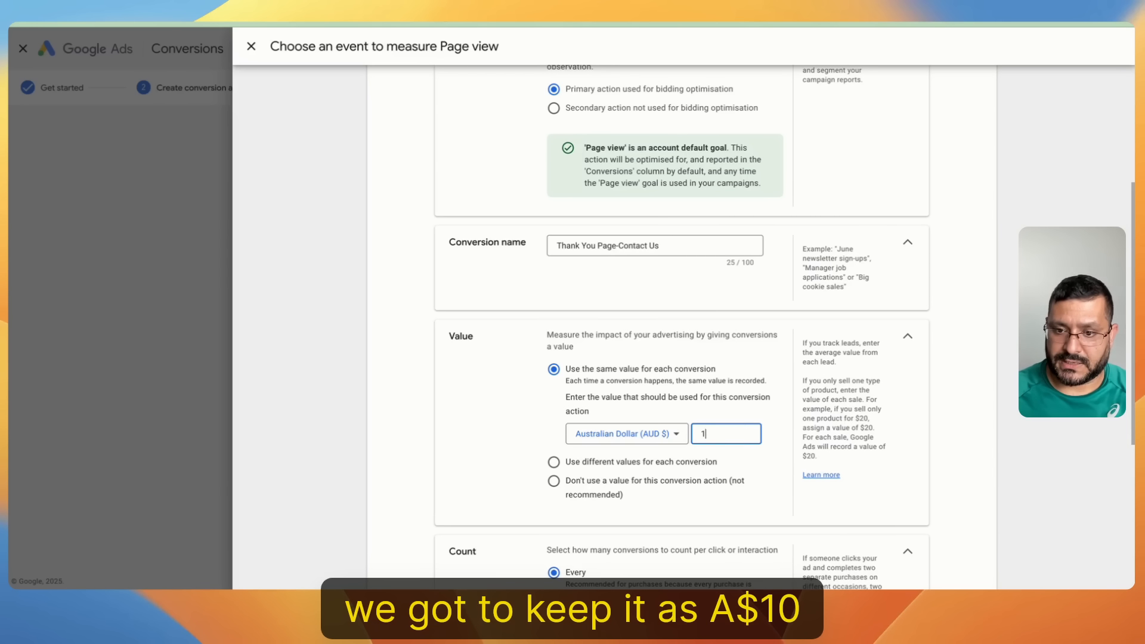
text(0)
Set the conversion count to One, finish the conversion action with the remaining default settings and continue to the summary
scroll(655, 432, down, 2)
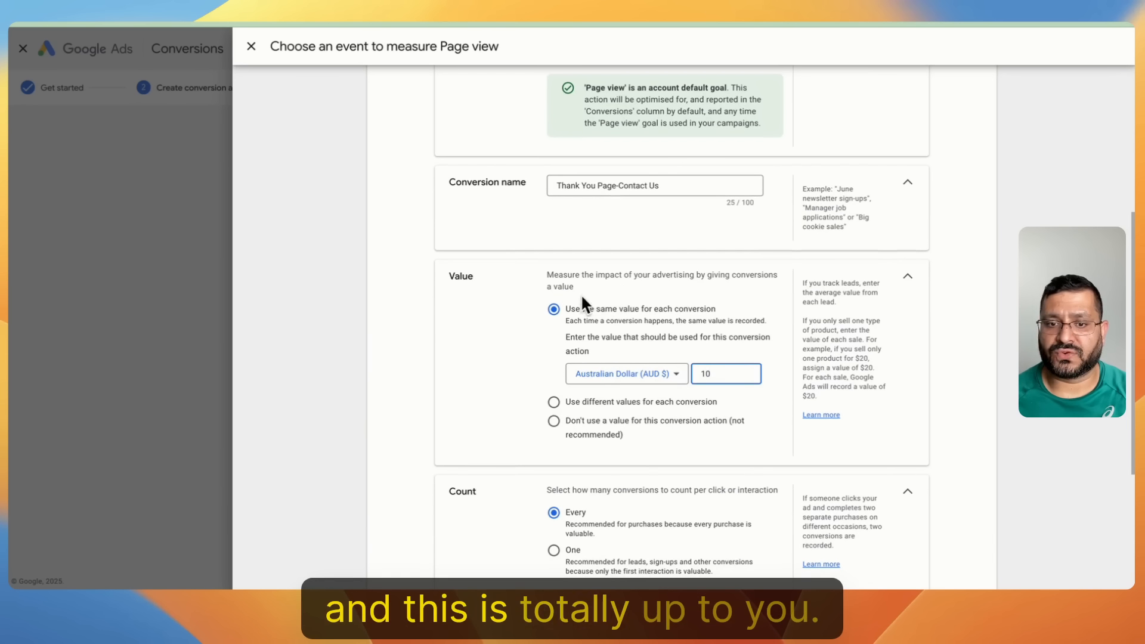
scroll(745, 388, down, 2)
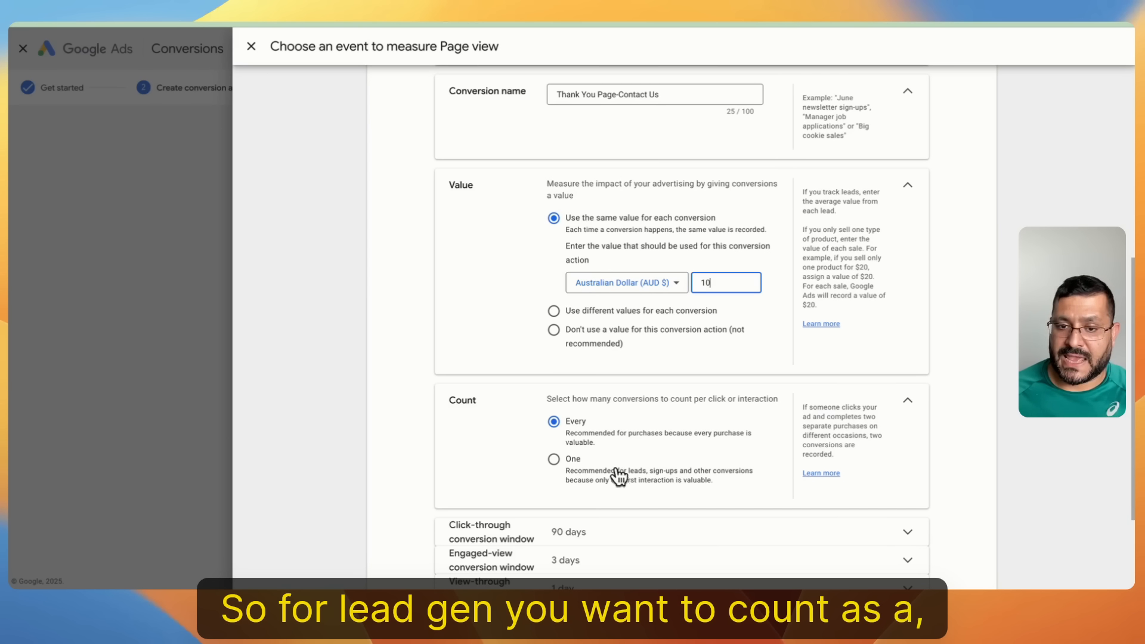
click(572, 471)
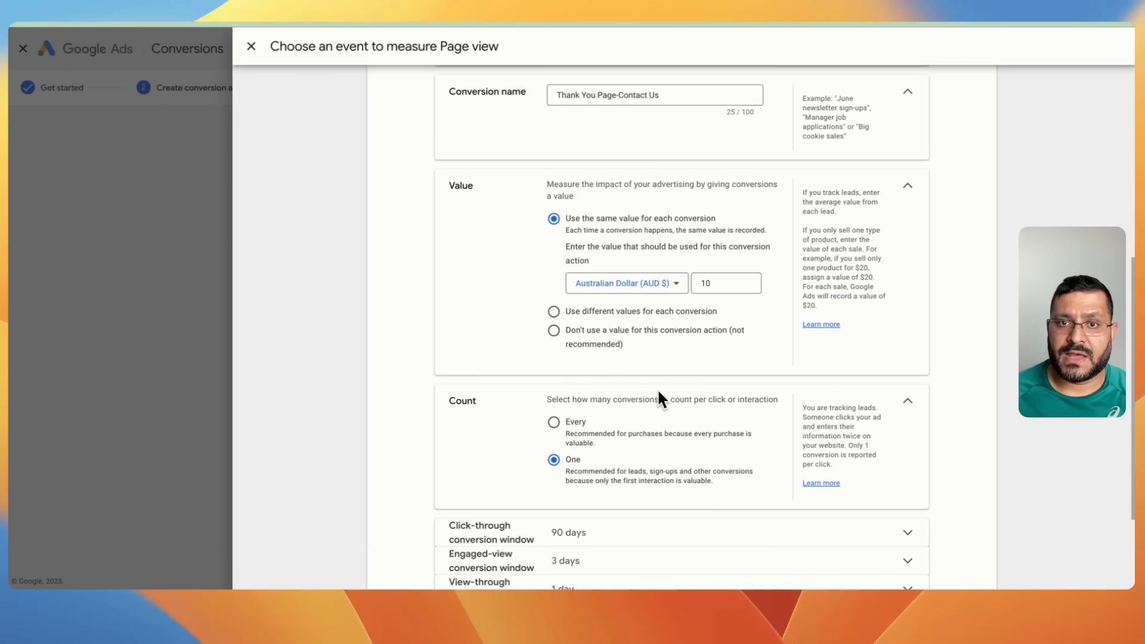
scroll(656, 388, up, 2)
scroll(657, 388, down, 4)
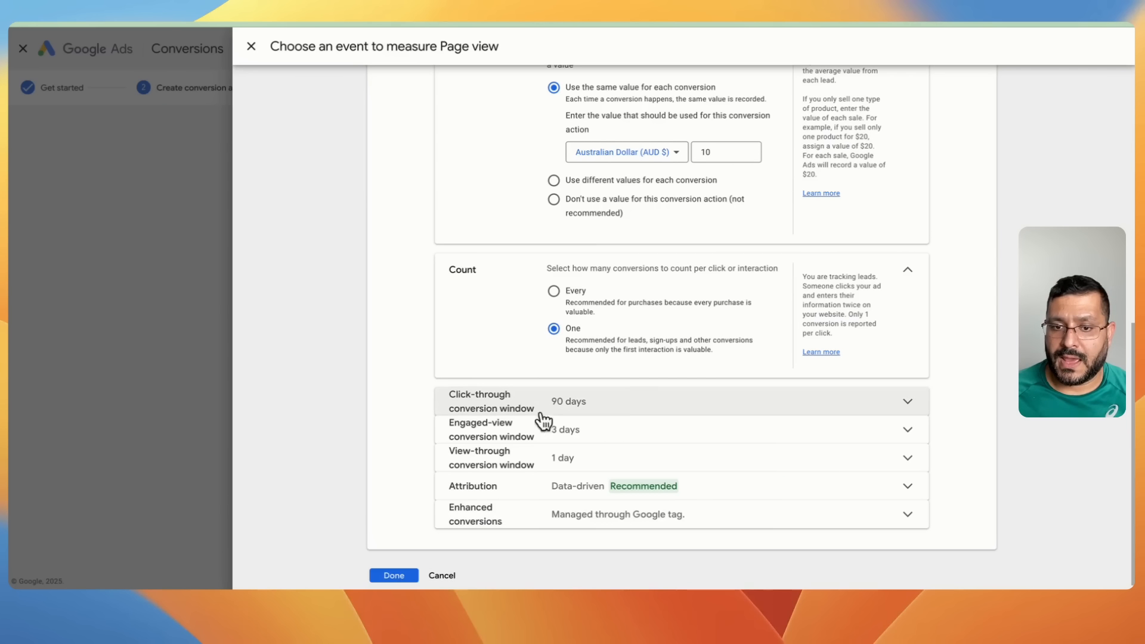
scroll(656, 411, down, 1)
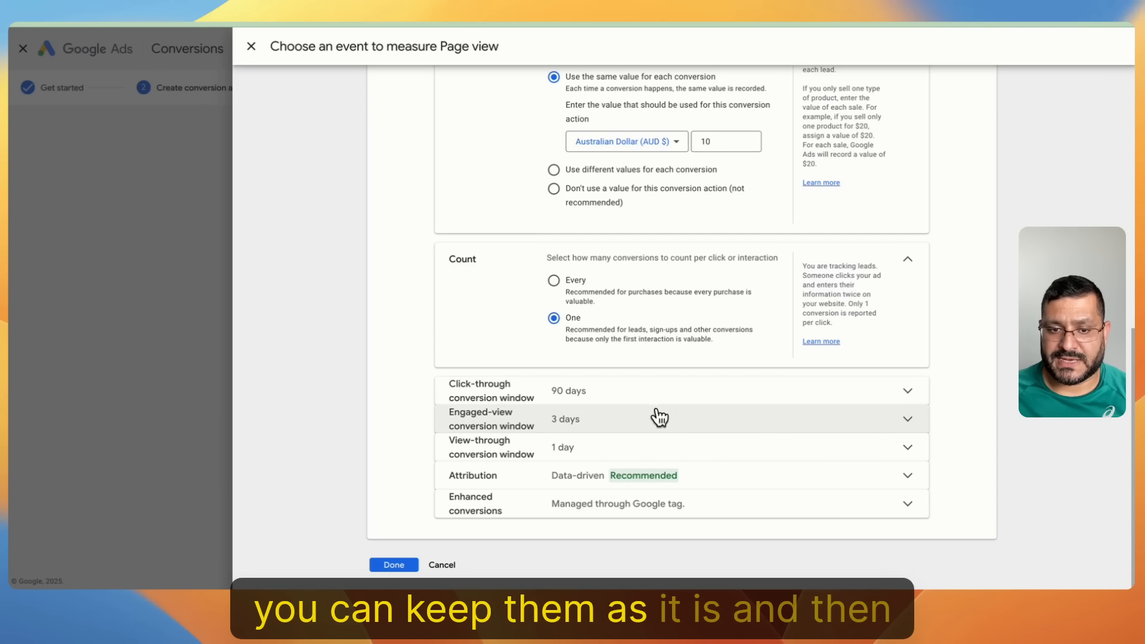
click(375, 568)
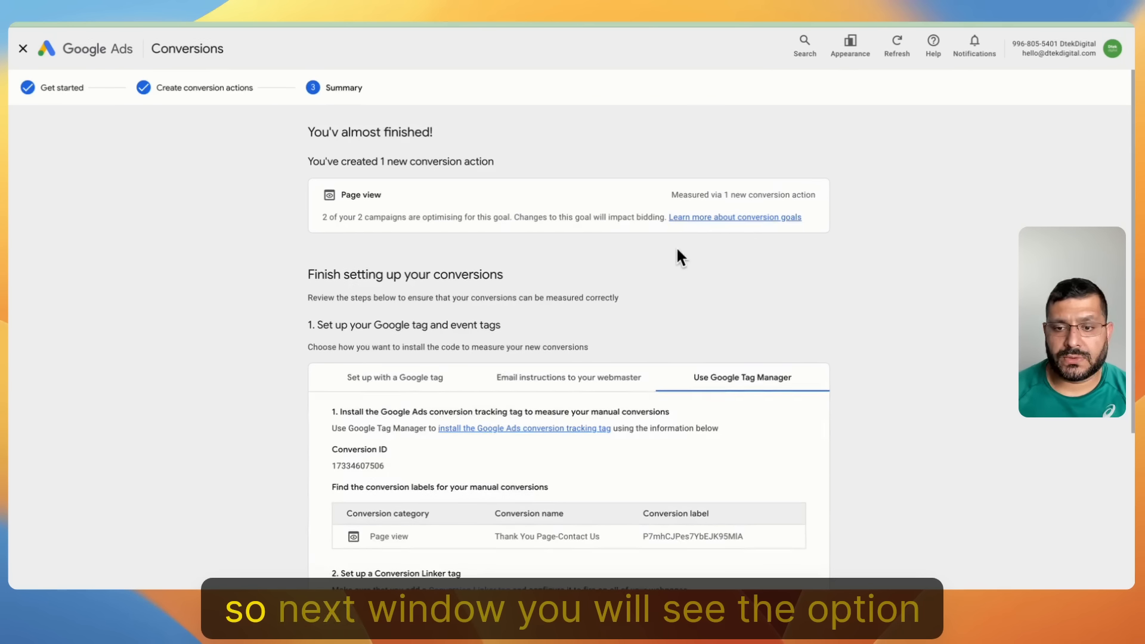
Review the Google tag and webmaster email installation options, then return to the Google Tag Manager instructions
scroll(677, 255, down, 5)
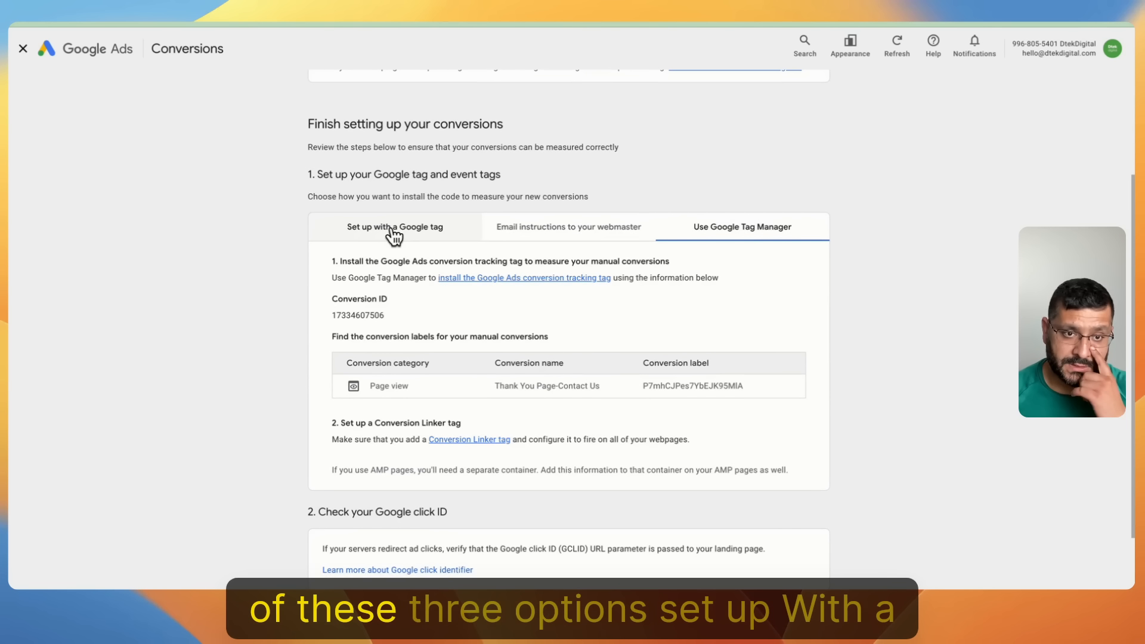
click(409, 232)
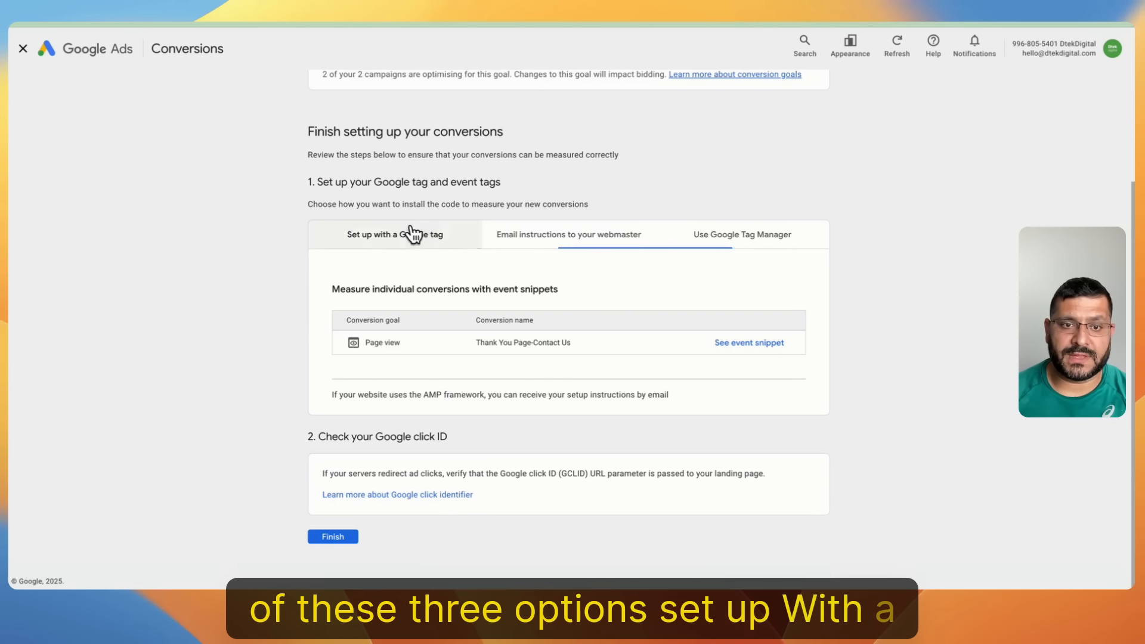
click(556, 244)
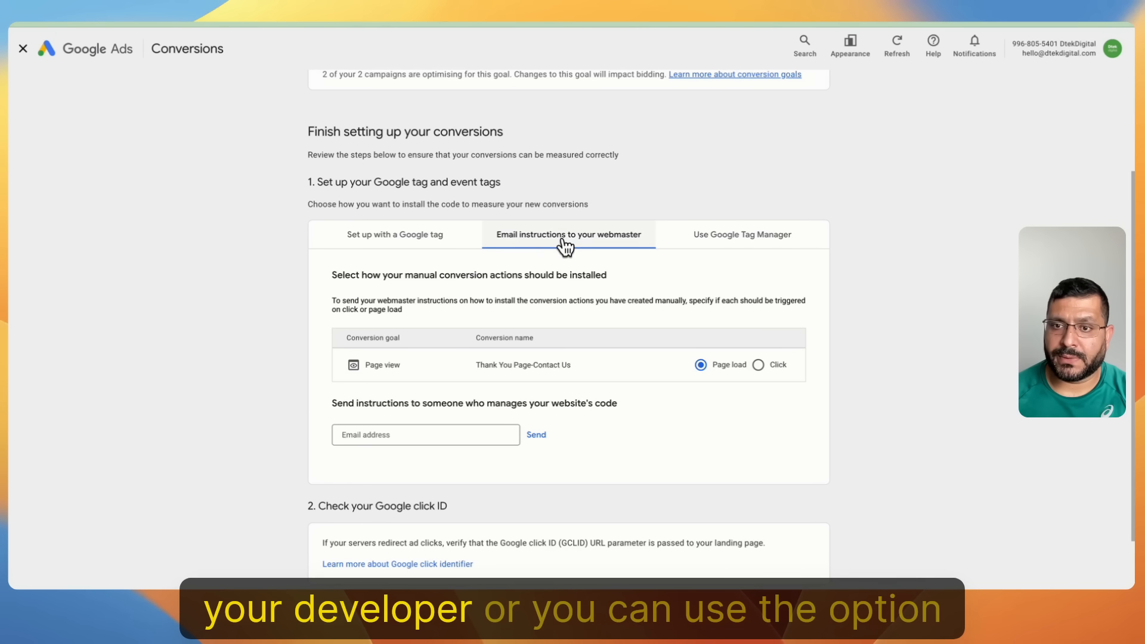
click(759, 242)
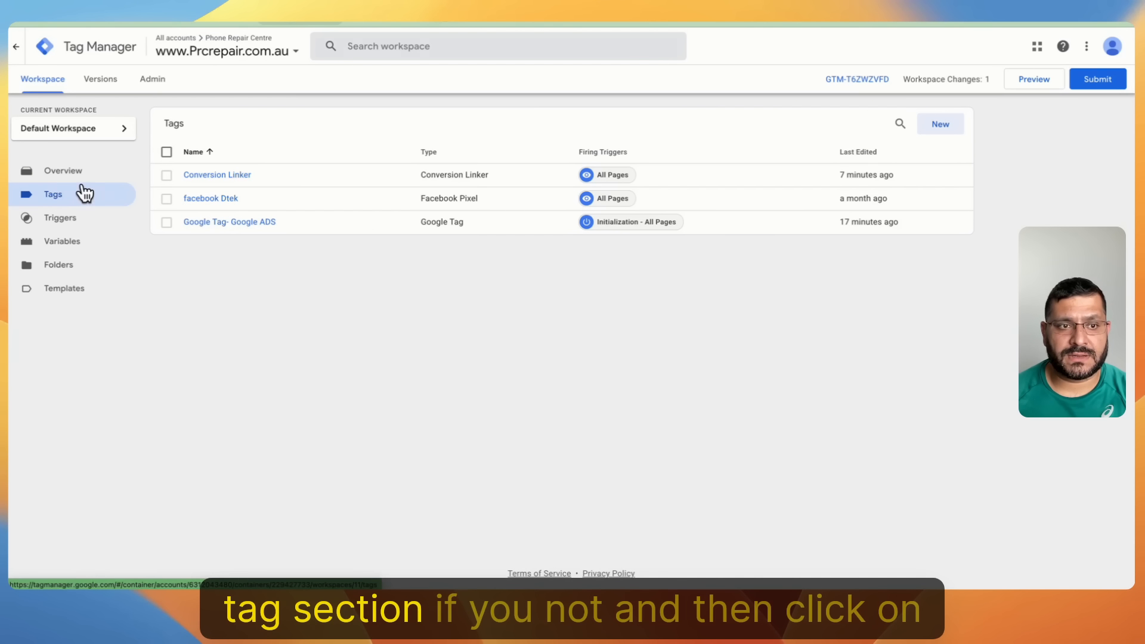
Create a new tag and name it "Google Ad Conversion-Thank You Page"
click(949, 127)
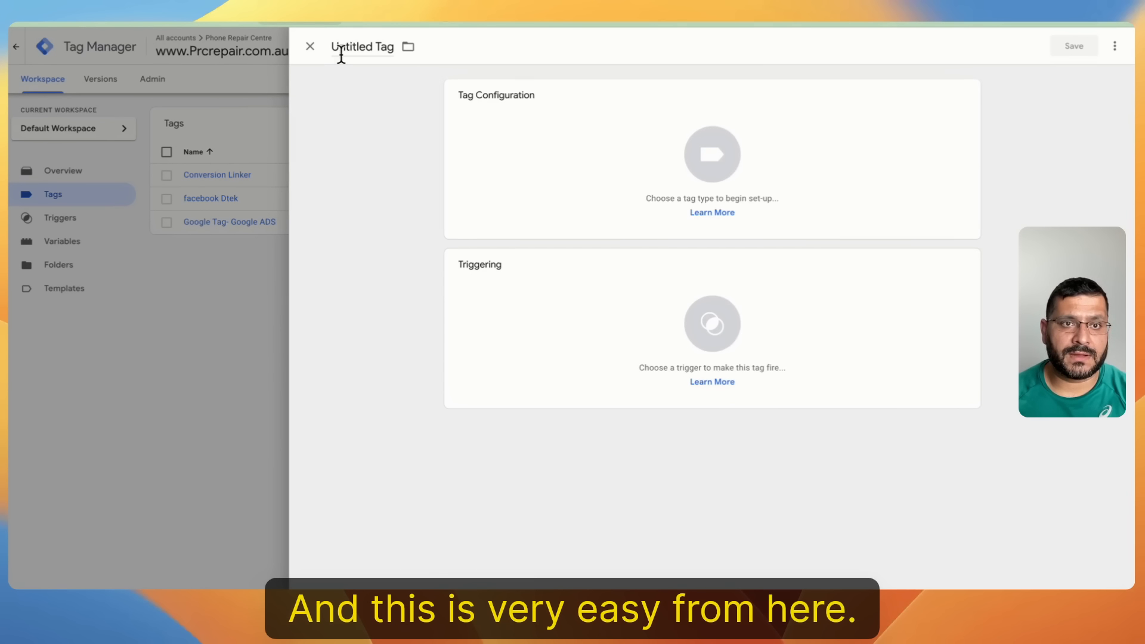
click(381, 48)
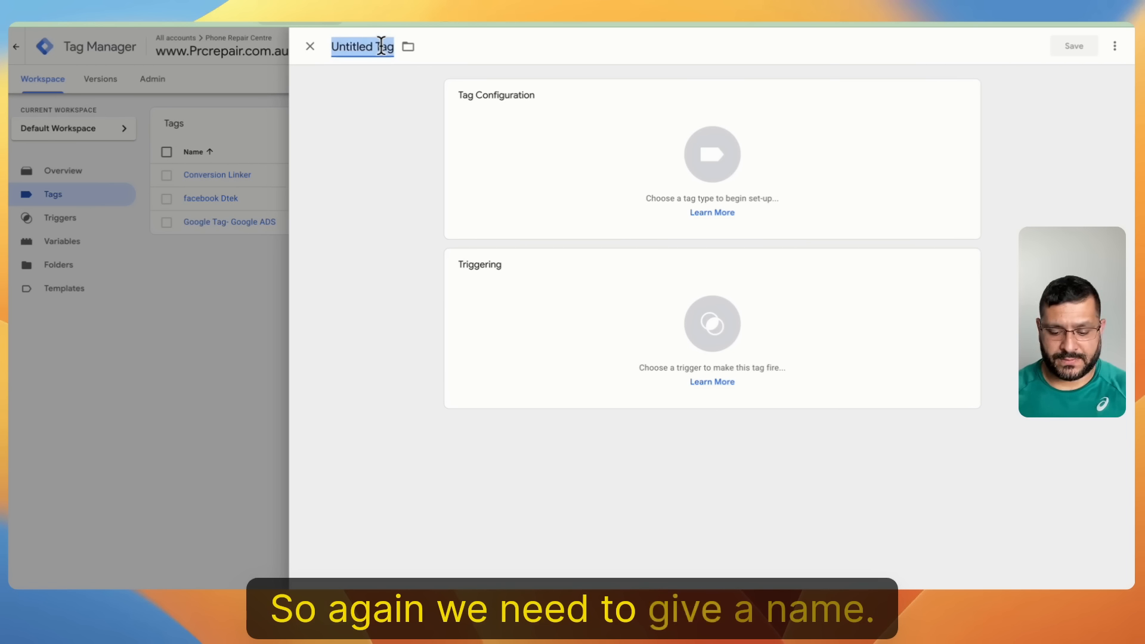
text(Google)
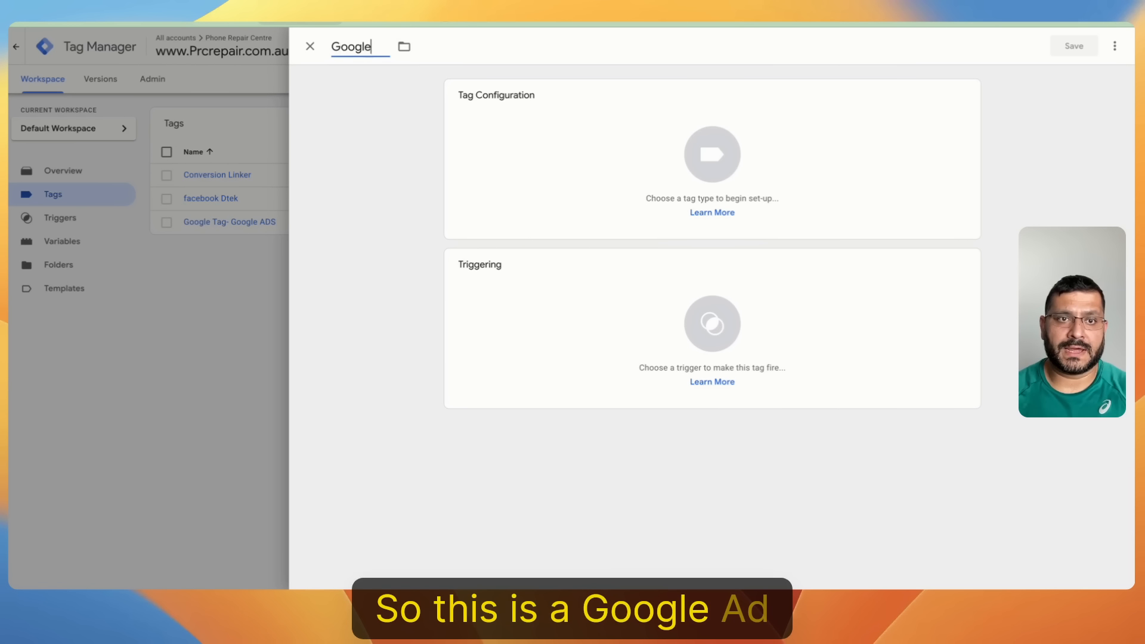
text( Ad Conver)
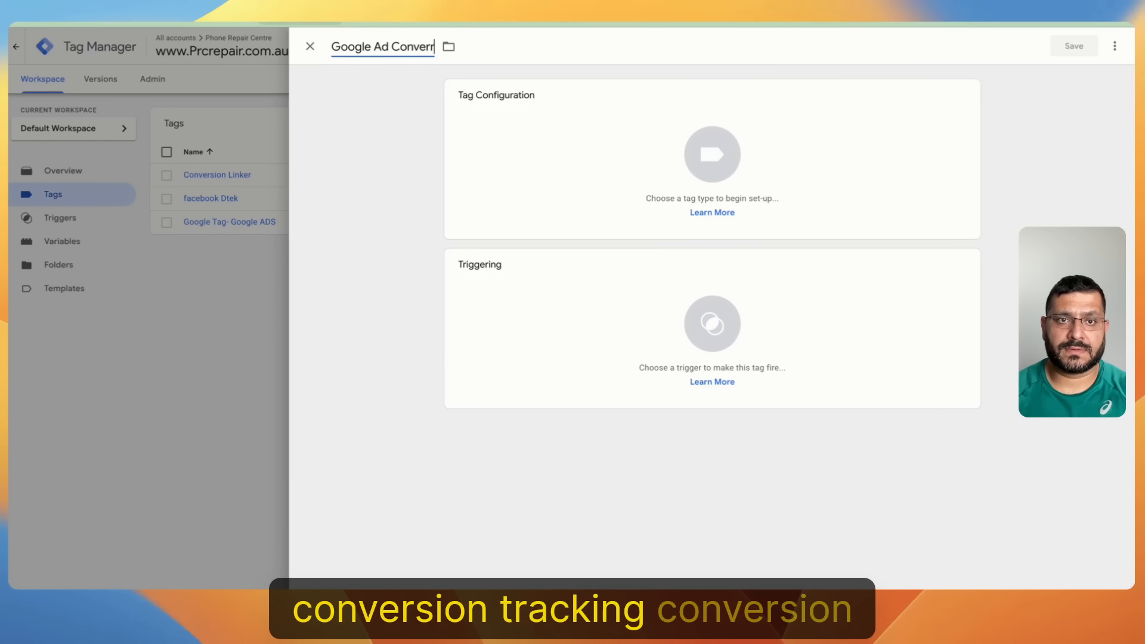
text(sion-)
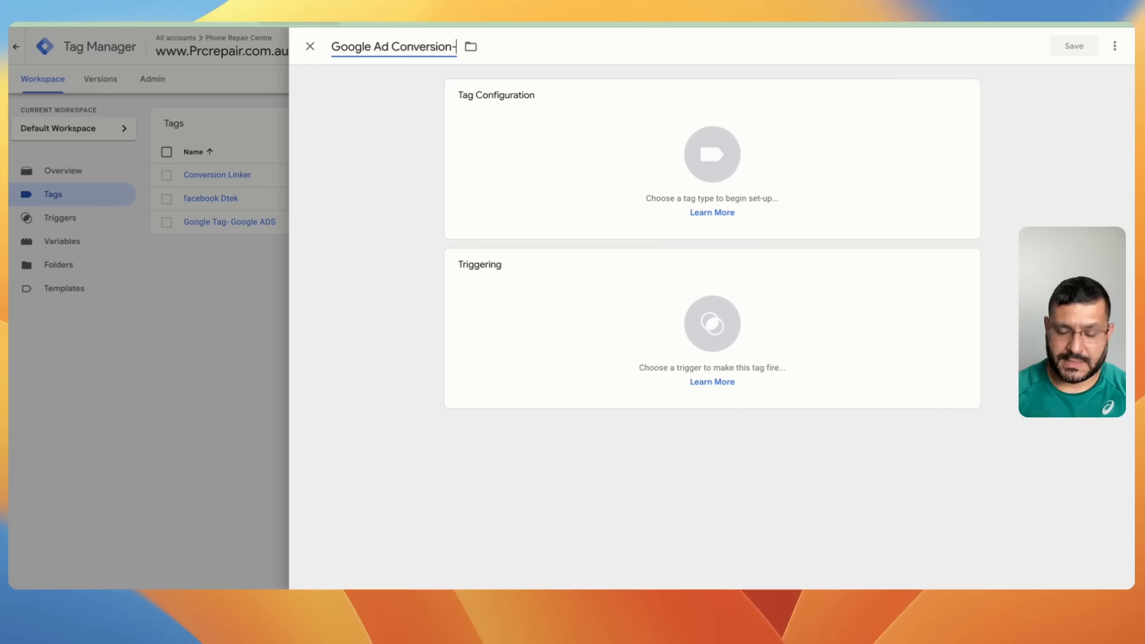
text(Thank You Pa)
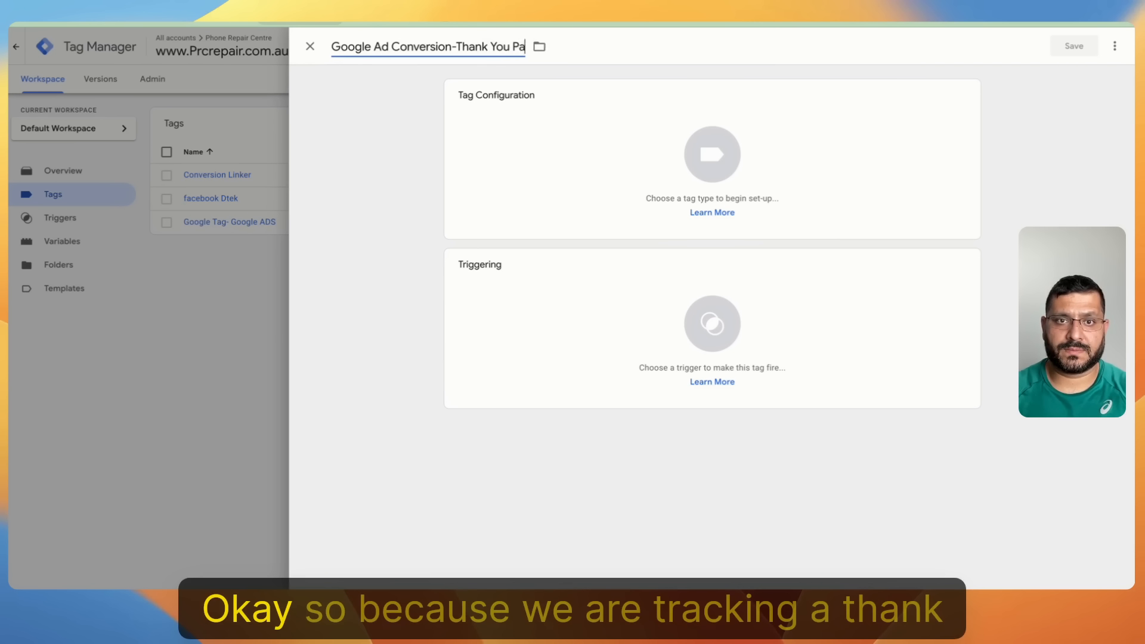
text(ge)
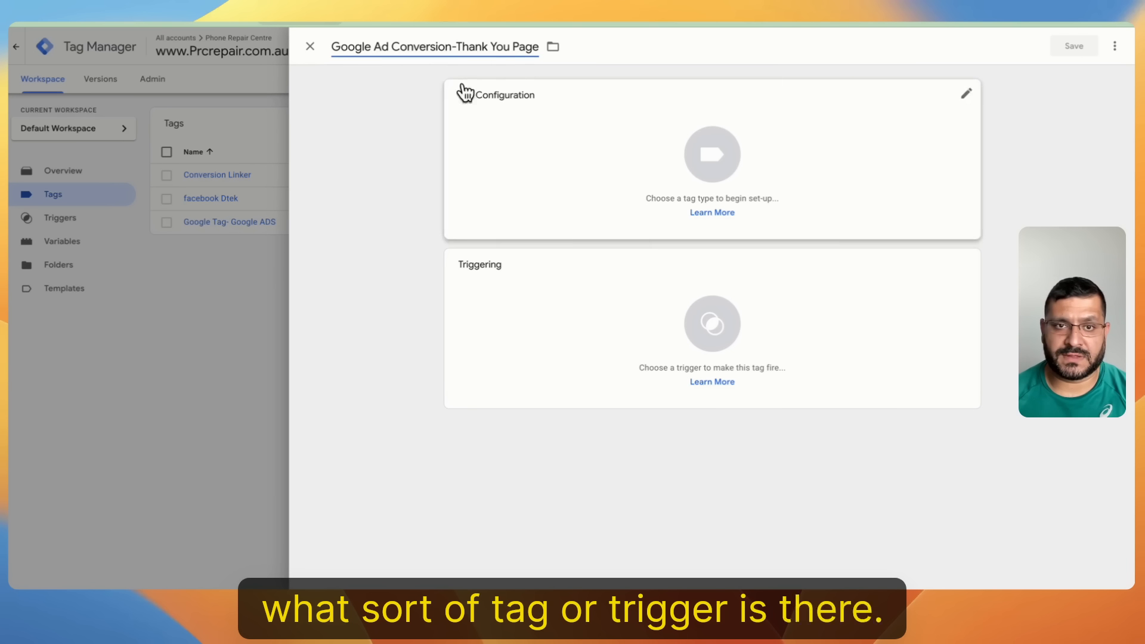
Set the new tag's type to Google Ads Conversion Tracking
click(537, 127)
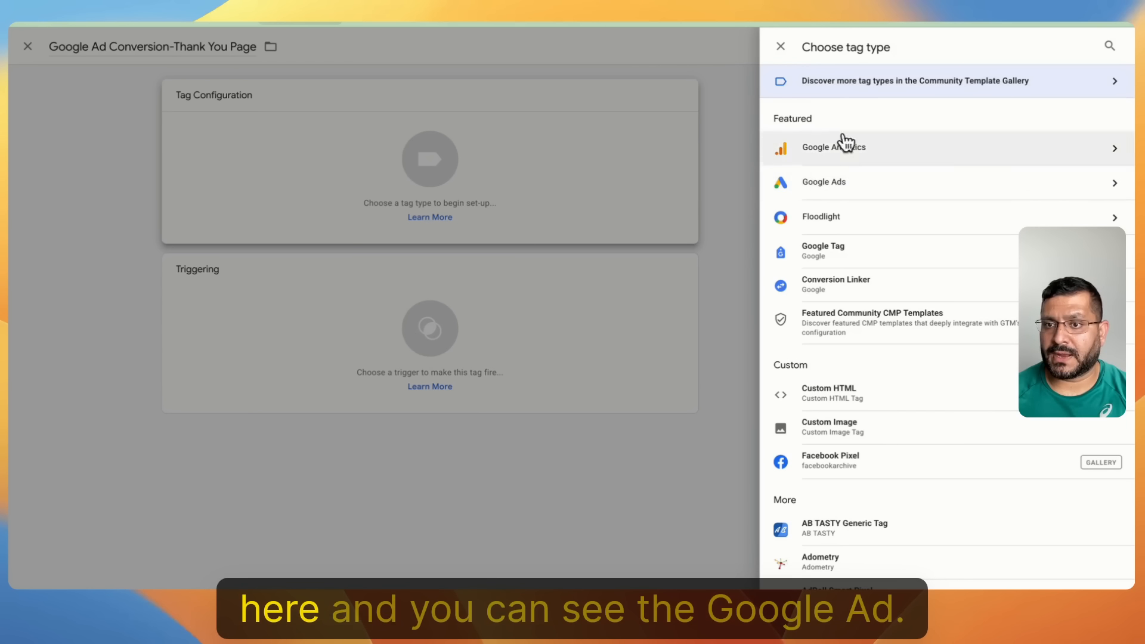
click(843, 185)
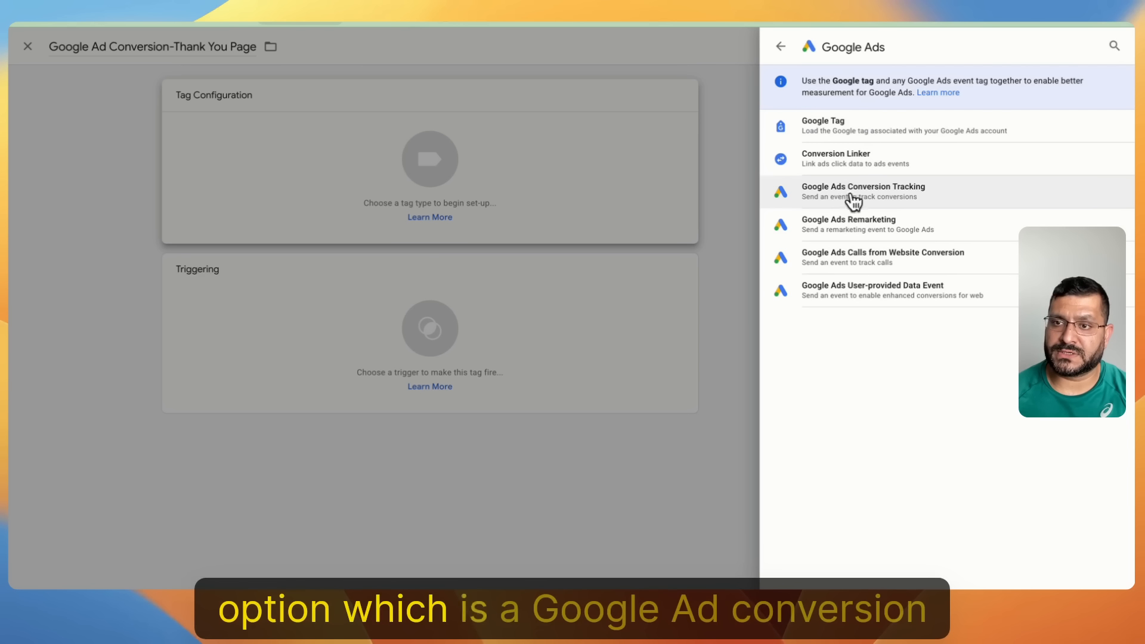
click(867, 197)
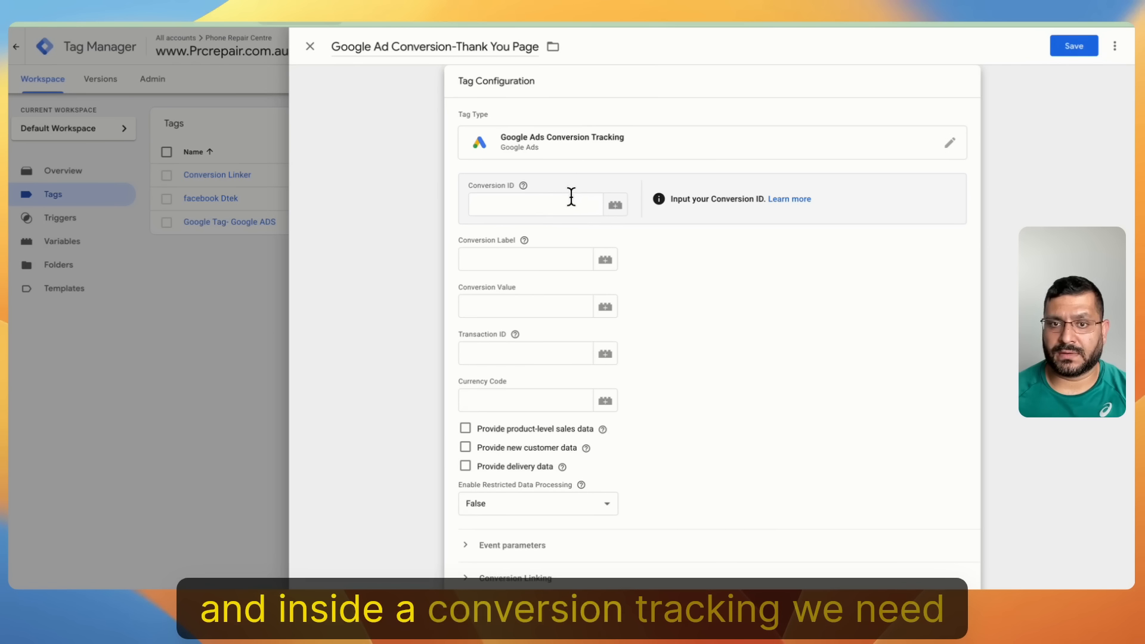
Copy the conversion ID from the Google Ads conversion instructions into the tag's Conversion ID in Tag Manager
click(535, 203)
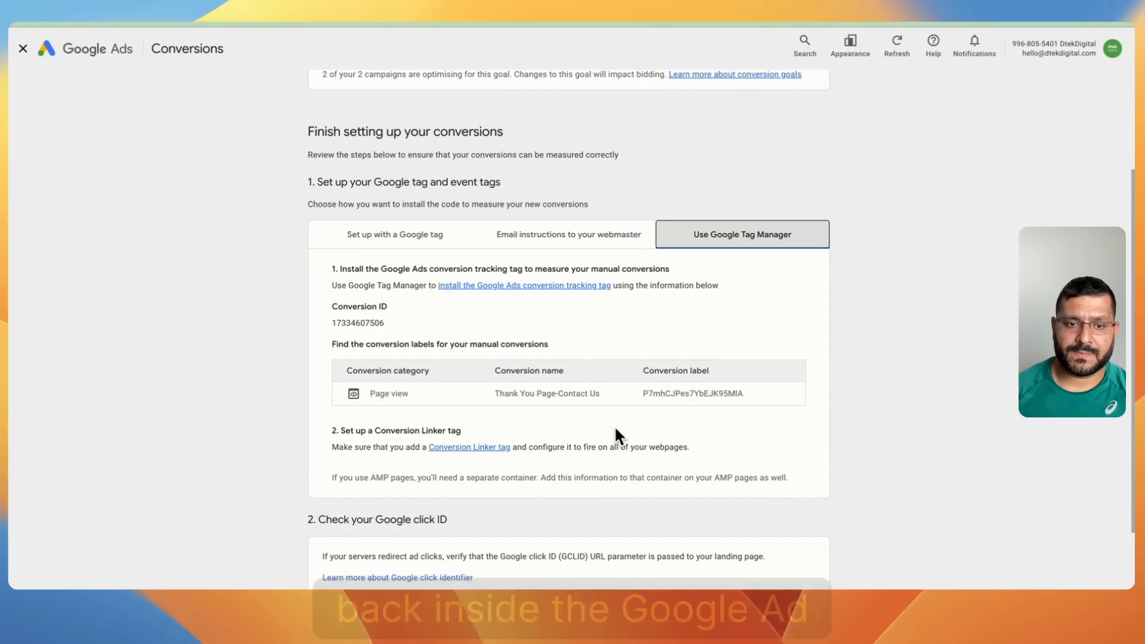
drag(331, 323, 383, 321)
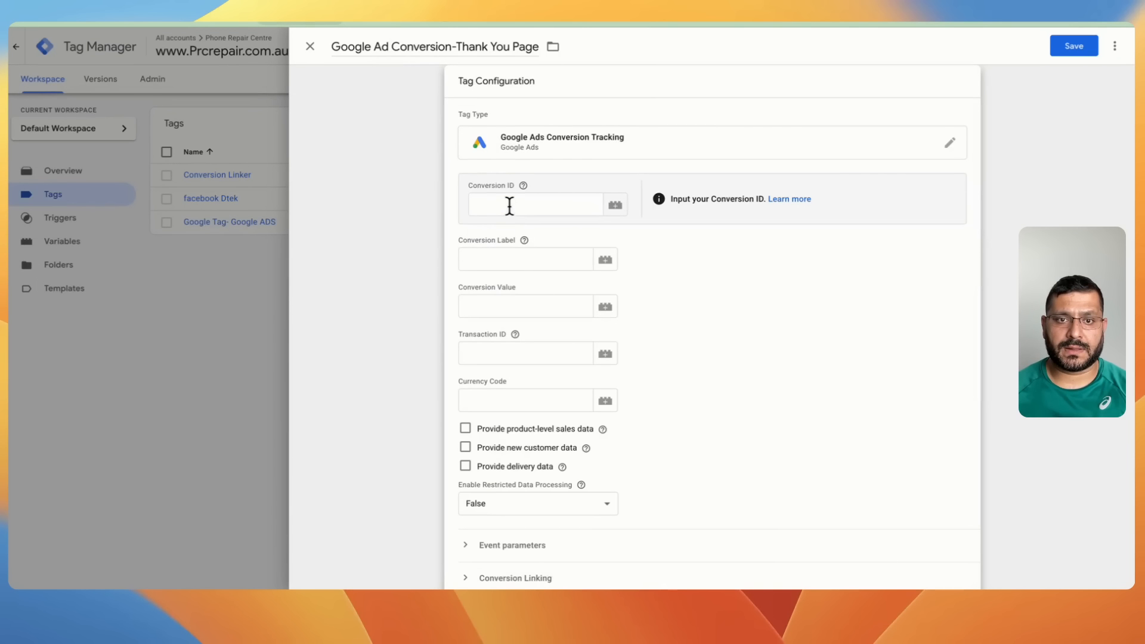
key(super+v)
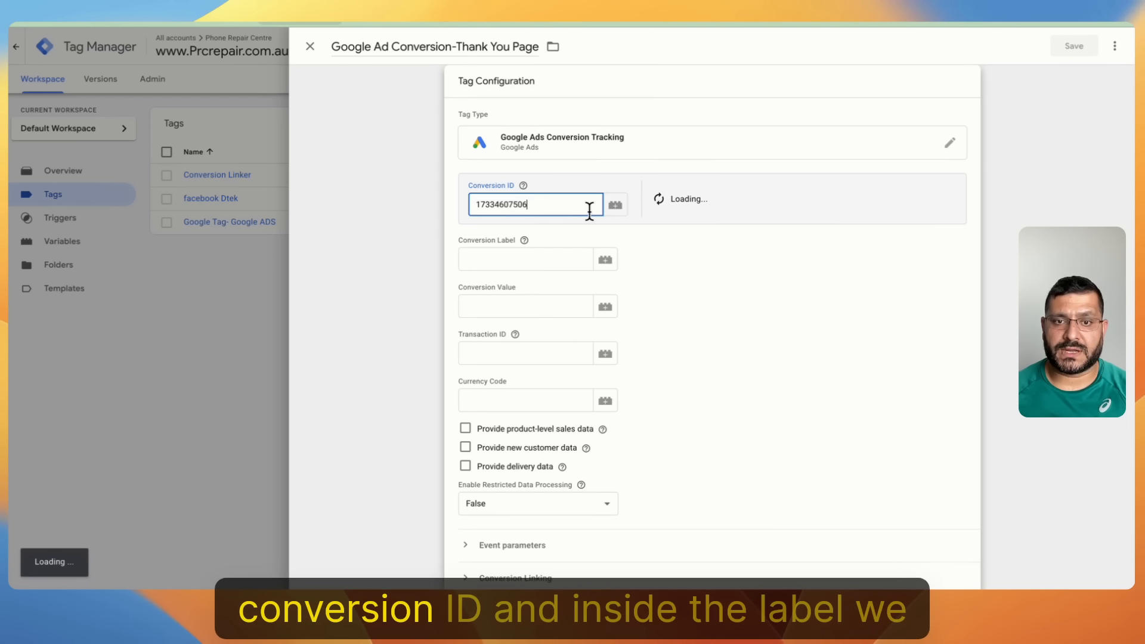
Copy the Thank You Page-Contact Us conversion label from Google Ads into the tag's Conversion Label in Tag Manager
click(523, 261)
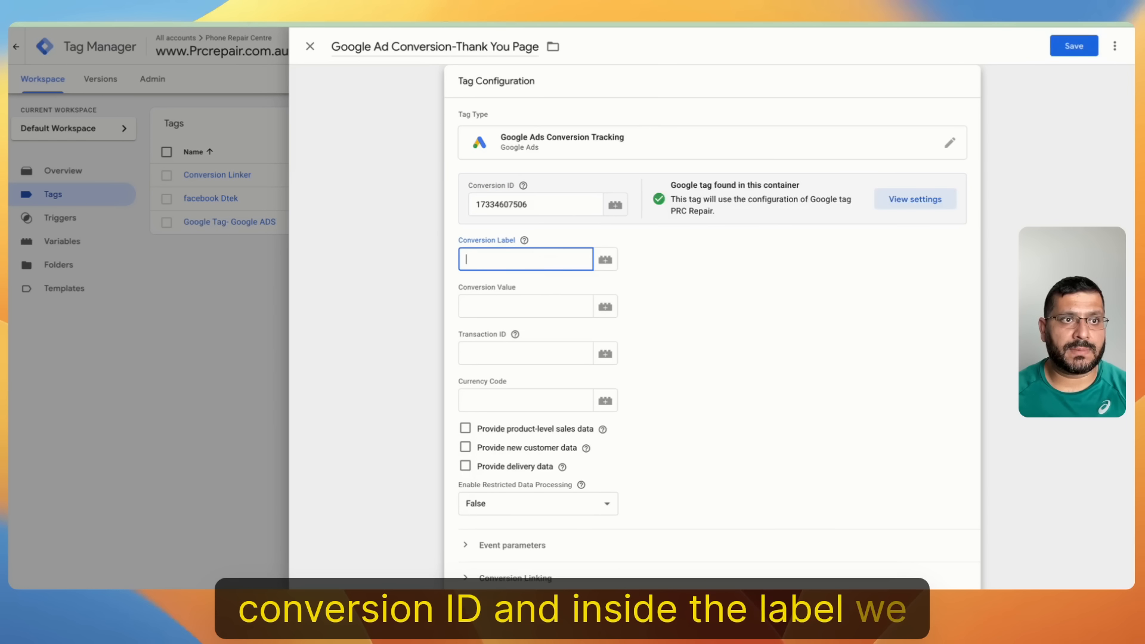
click(107, 24)
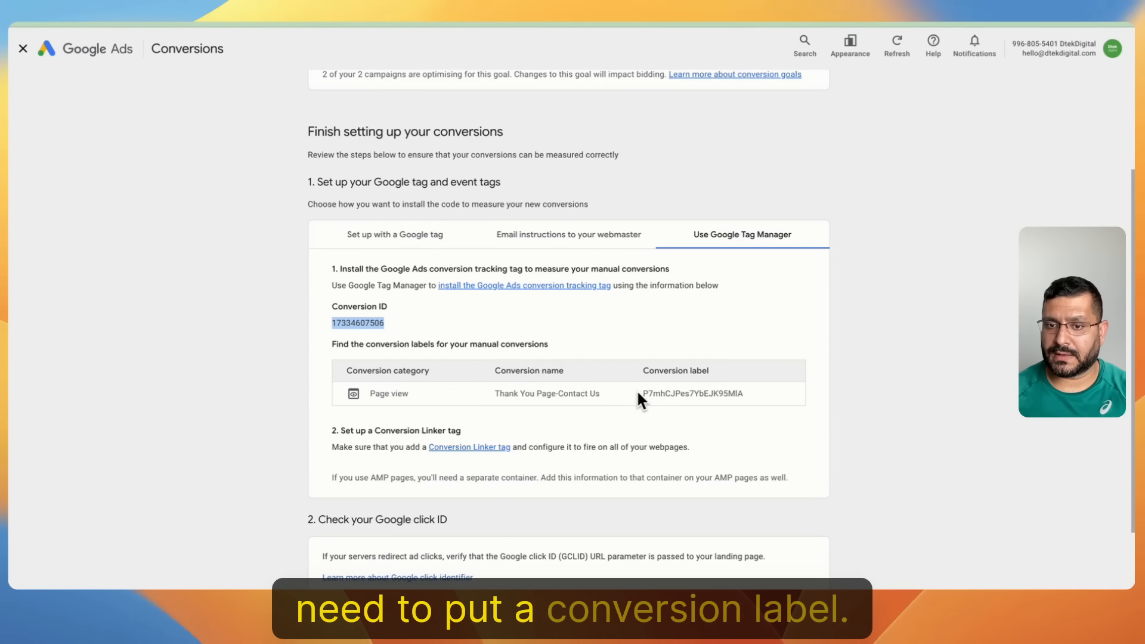
drag(638, 392, 745, 392)
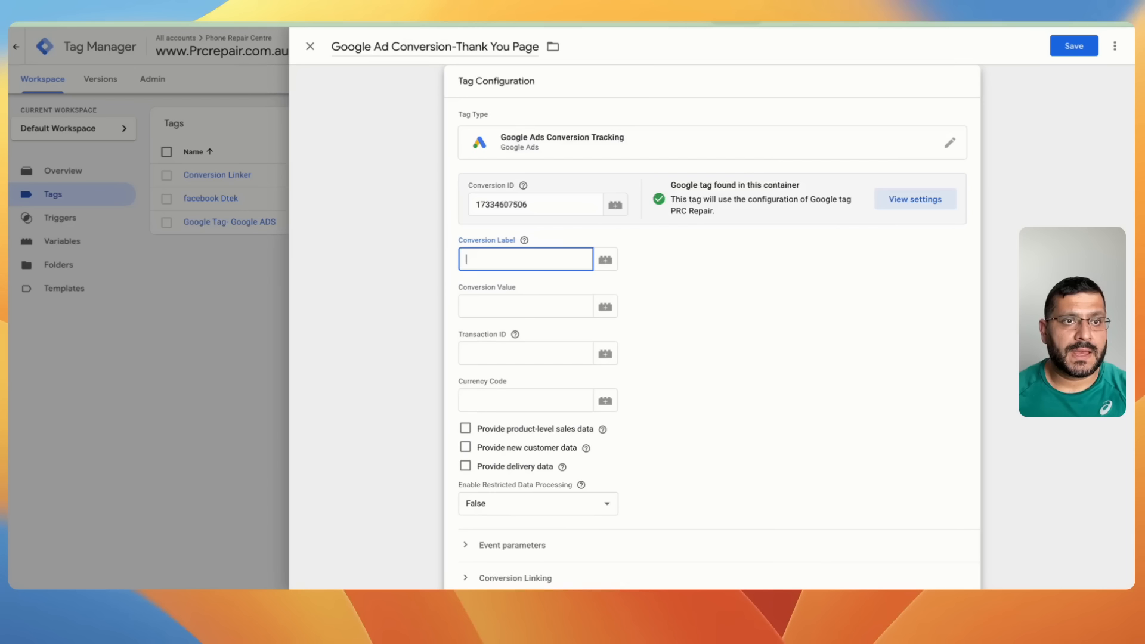
text(P7mhCJPes7YbEJK95MIA)
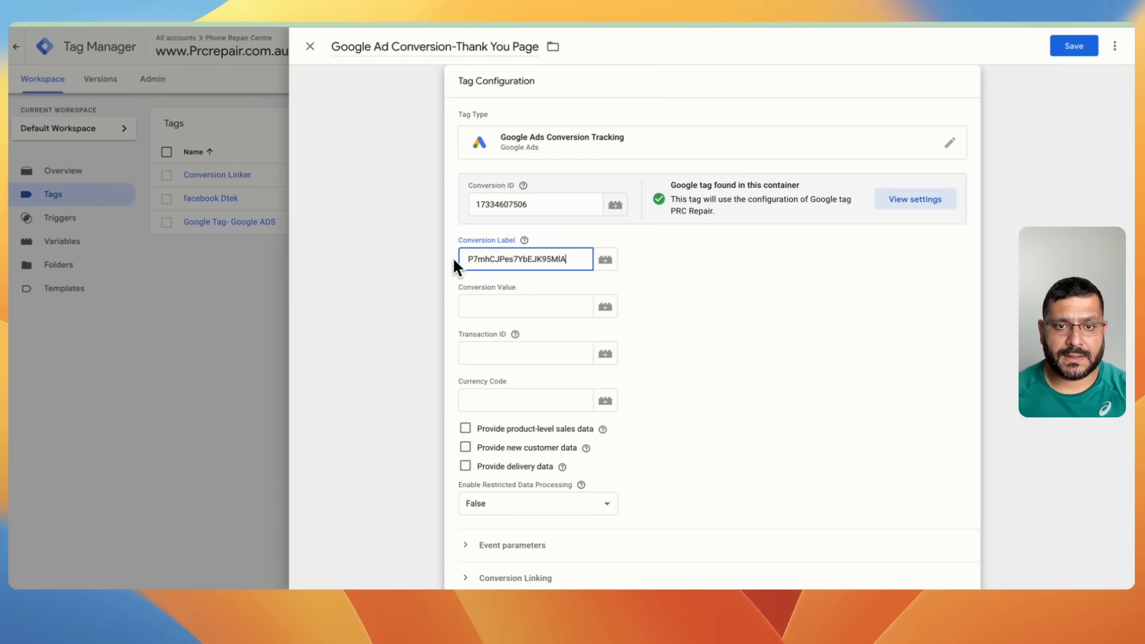
Create a new trigger for the conversion tag and start its name with "Thank"
scroll(716, 305, down, 4)
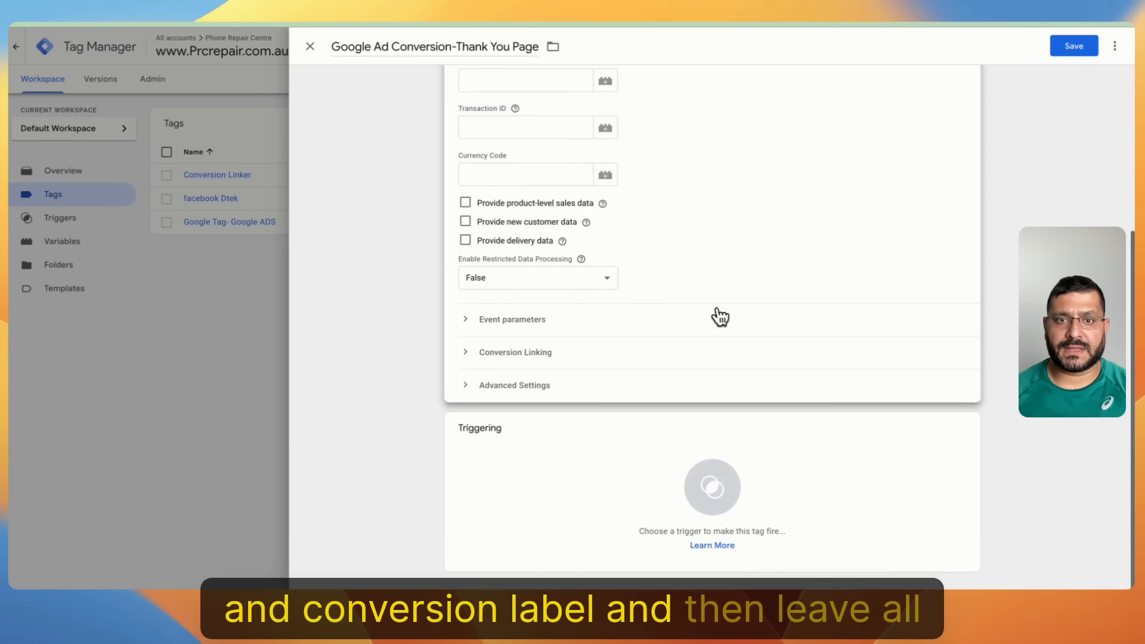
scroll(713, 314, up, 3)
scroll(829, 352, down, 3)
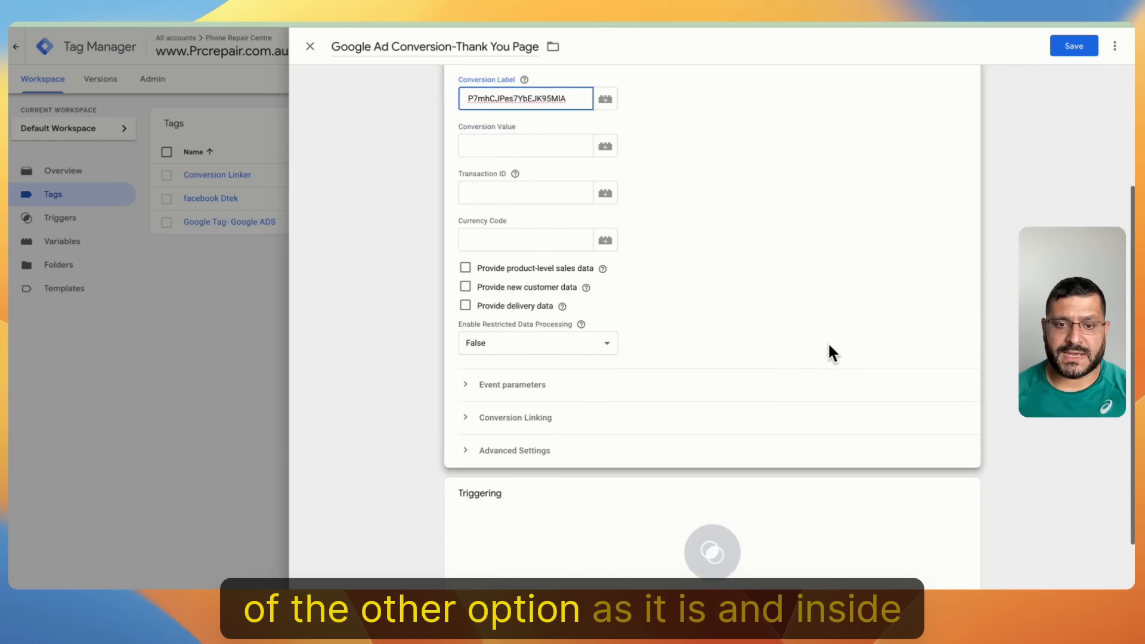
click(593, 462)
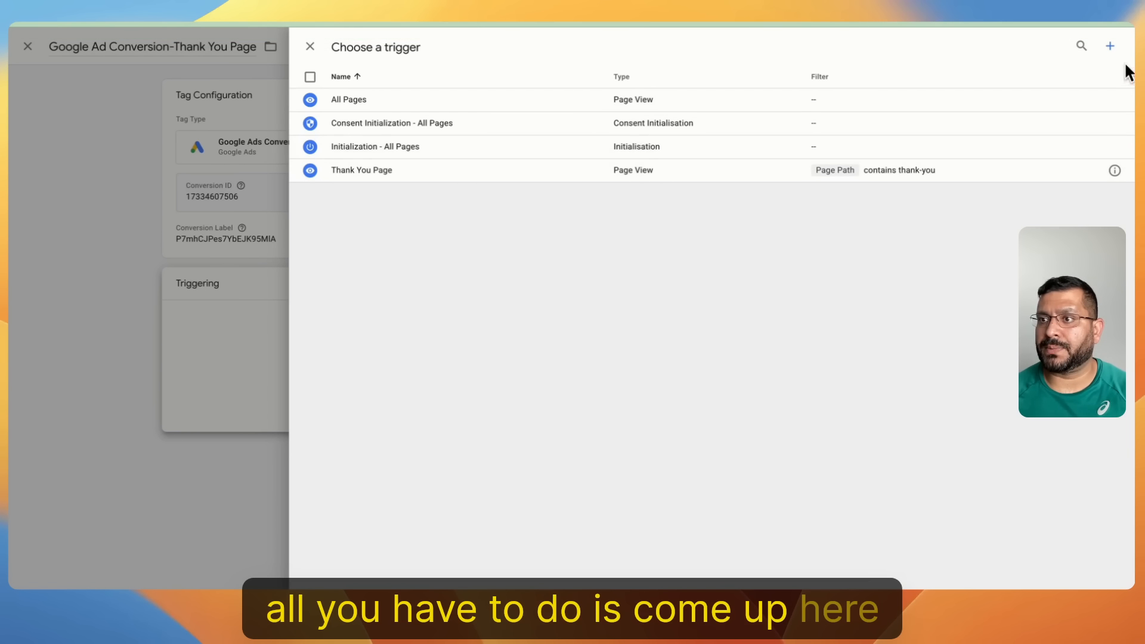
click(1109, 48)
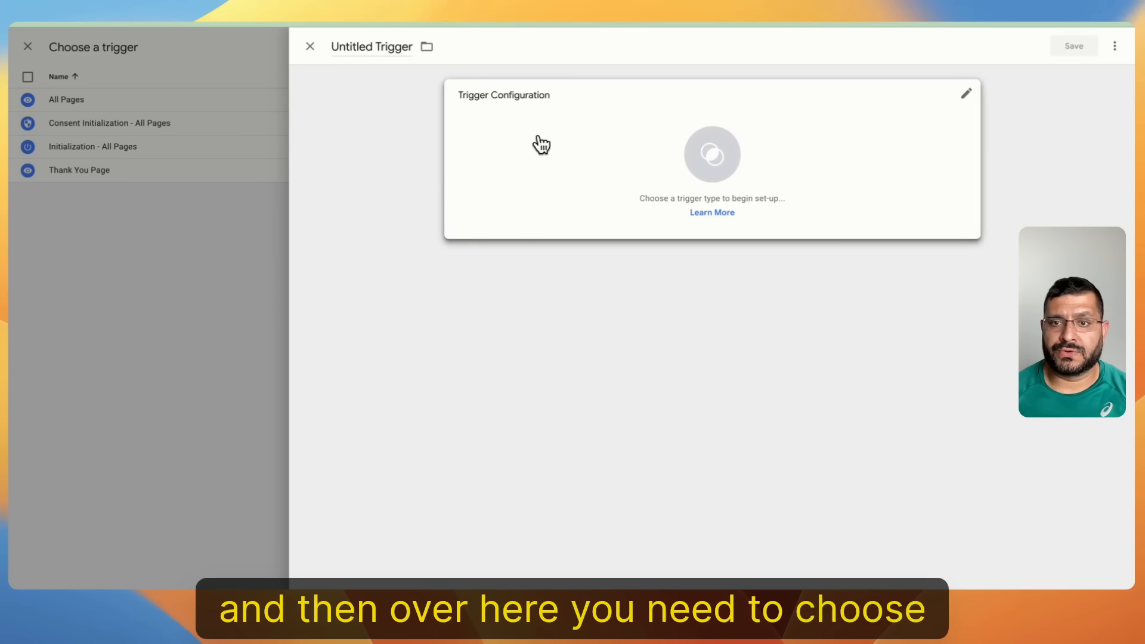
click(378, 47)
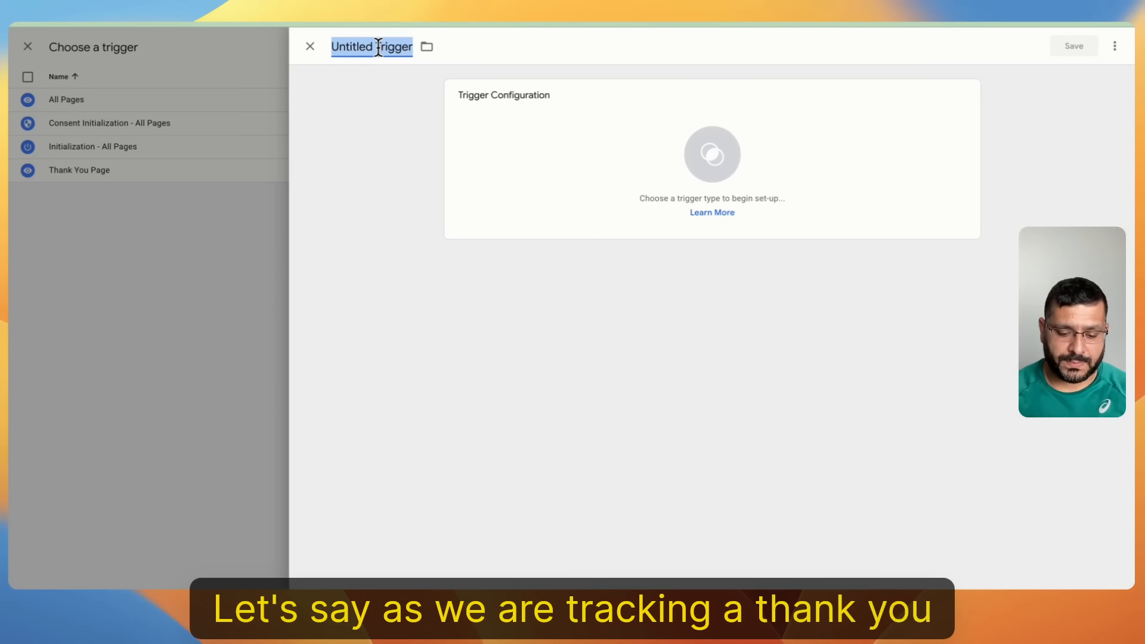
text(Thank)
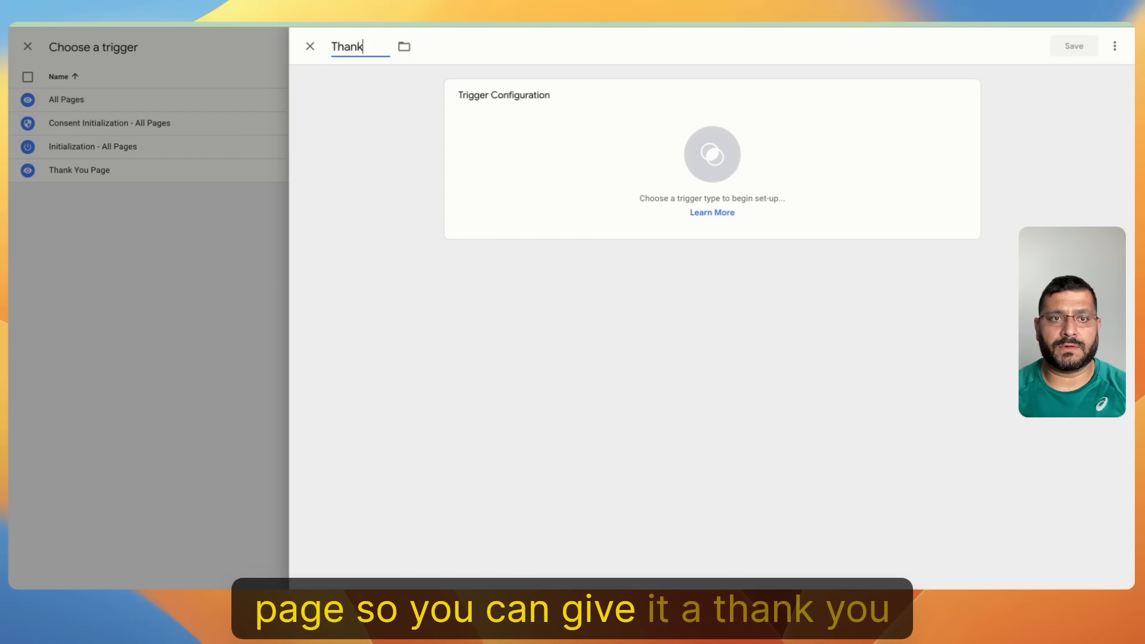